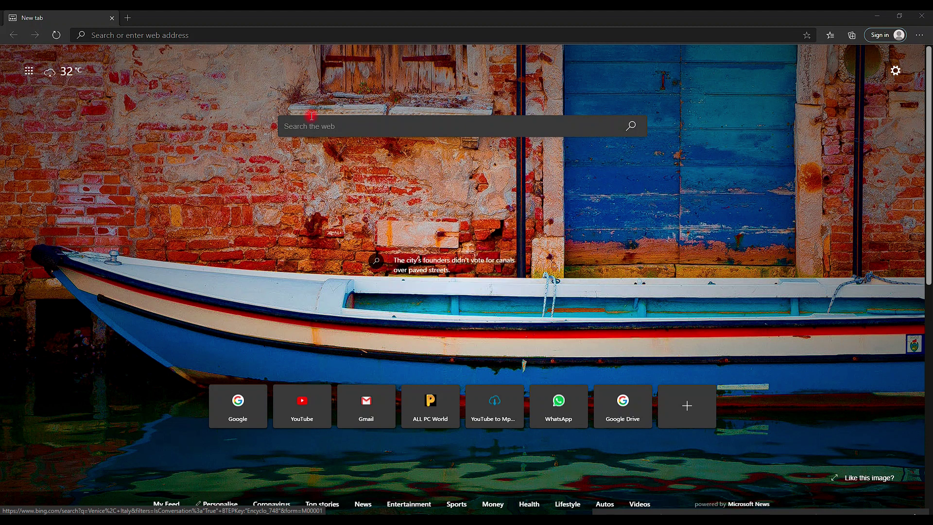
# Step: Go to gmail.com in the browser to open the Gmail inbox
pyautogui.click(287, 36)
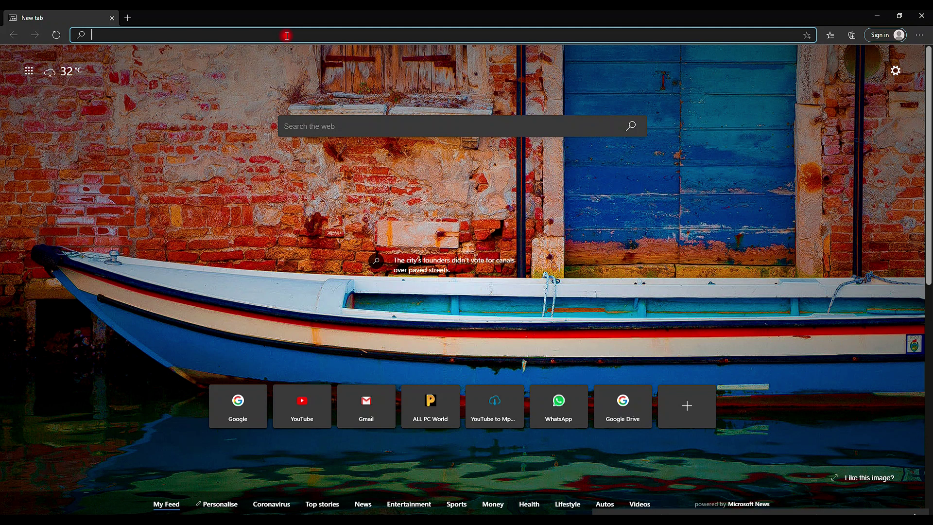
pyautogui.write('gmail.')
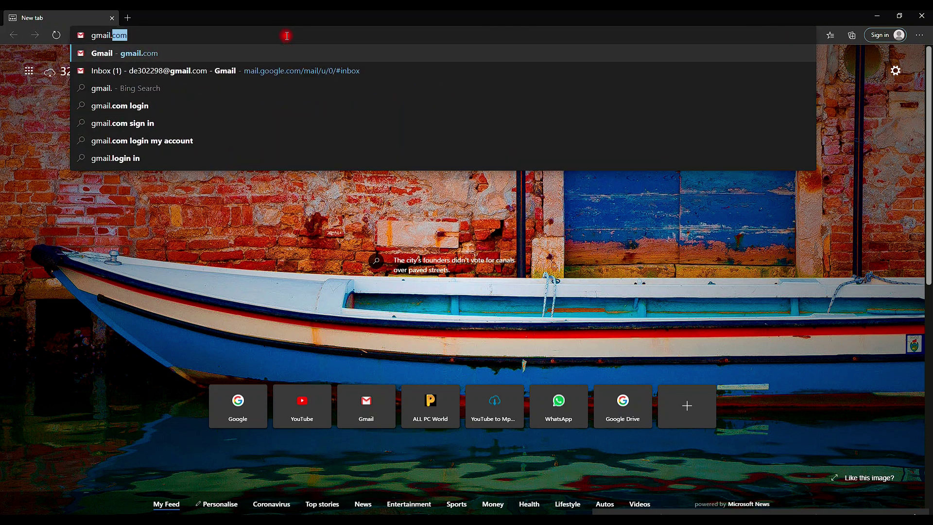
pyautogui.write('com')
pyautogui.press('Return')
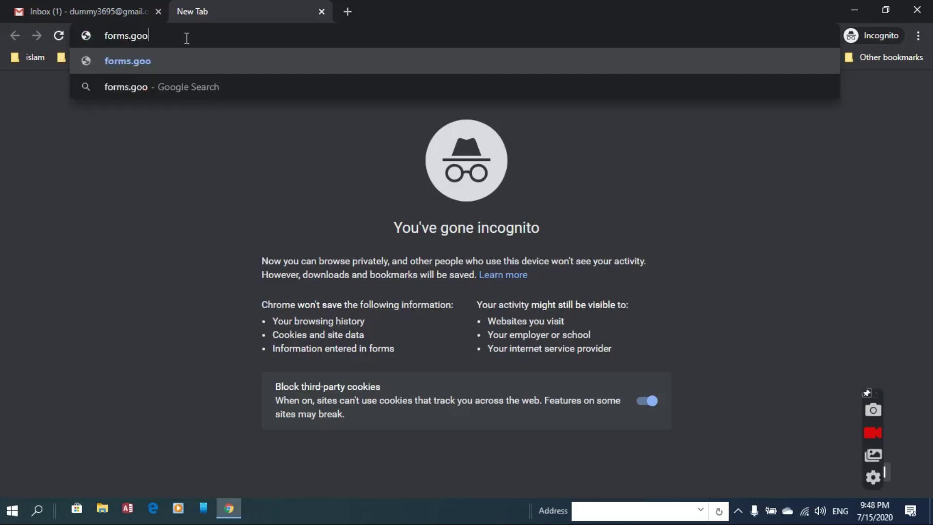
# Step: Load forms.google.com and browse the template gallery down to the Assessment template
pyautogui.write('gle.com')
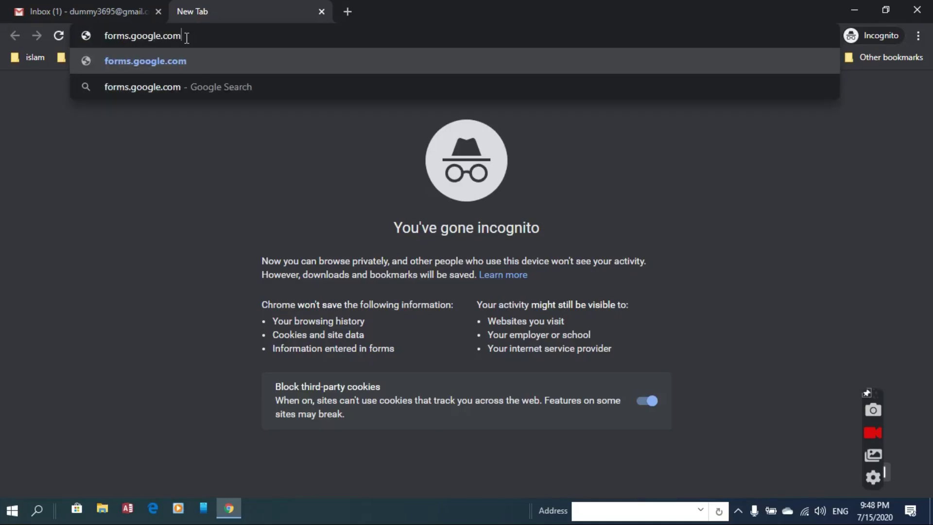
pyautogui.press('Return')
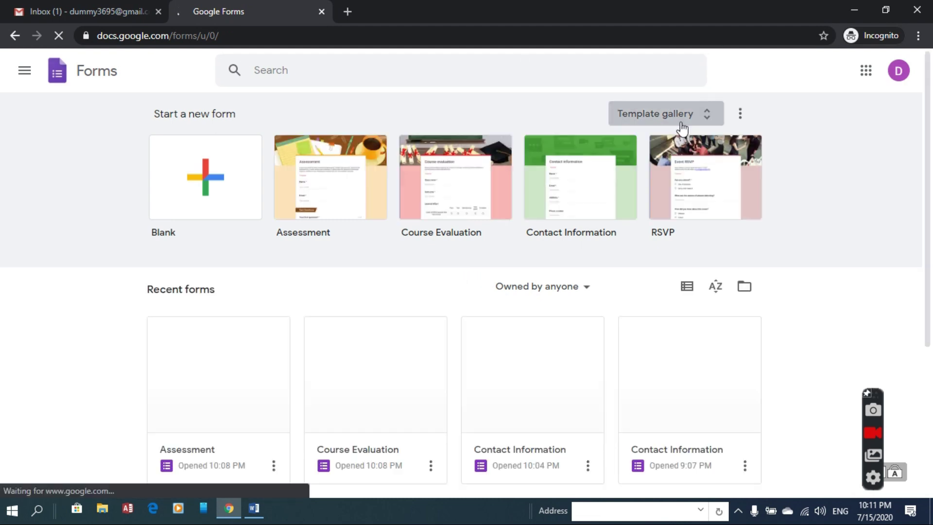
pyautogui.click(683, 128)
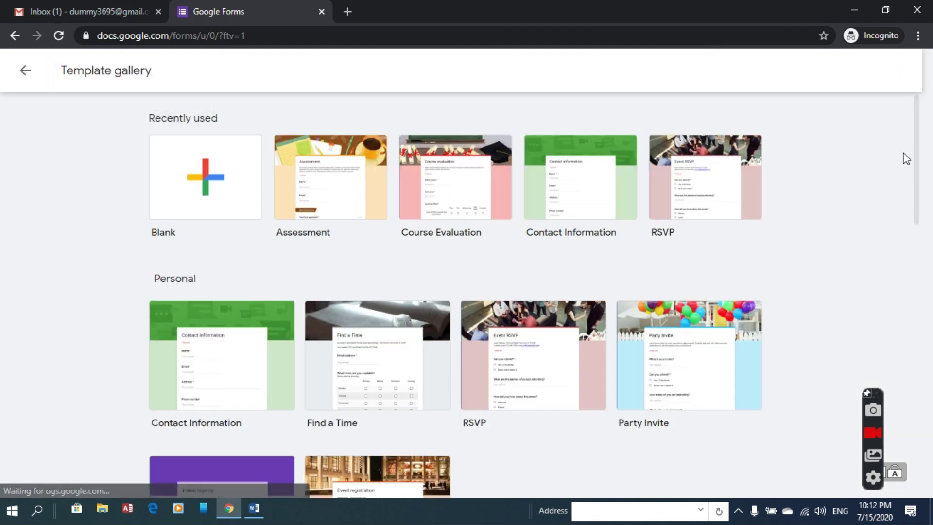
pyautogui.moveTo(917, 156); pyautogui.dragTo(918, 408)
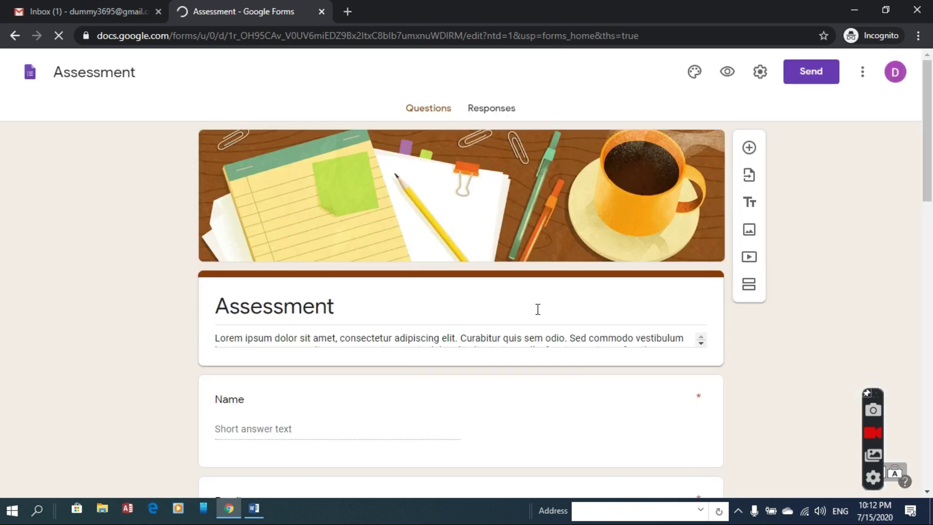
# Step: Title the form 'EXAMPLE QUIZ' and rewrite the description as an example quiz with automatic certificate generation
pyautogui.tripleClick(538, 309)
pyautogui.write('EXAMPLE QUIZ')
pyautogui.moveTo(474, 366); pyautogui.dragTo(183, 339)
pyautogui.press('BackSpace')
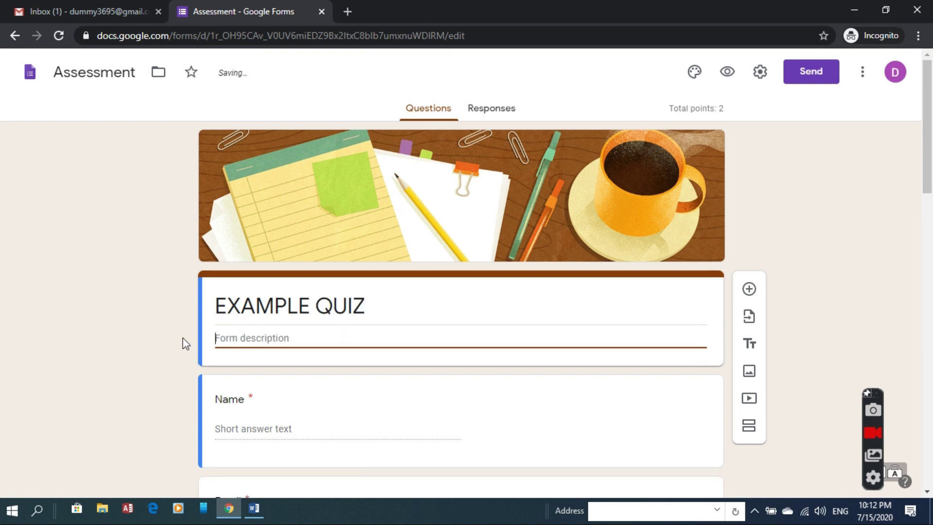
pyautogui.write('E')
pyautogui.press('capslock')
pyautogui.write('xampke')
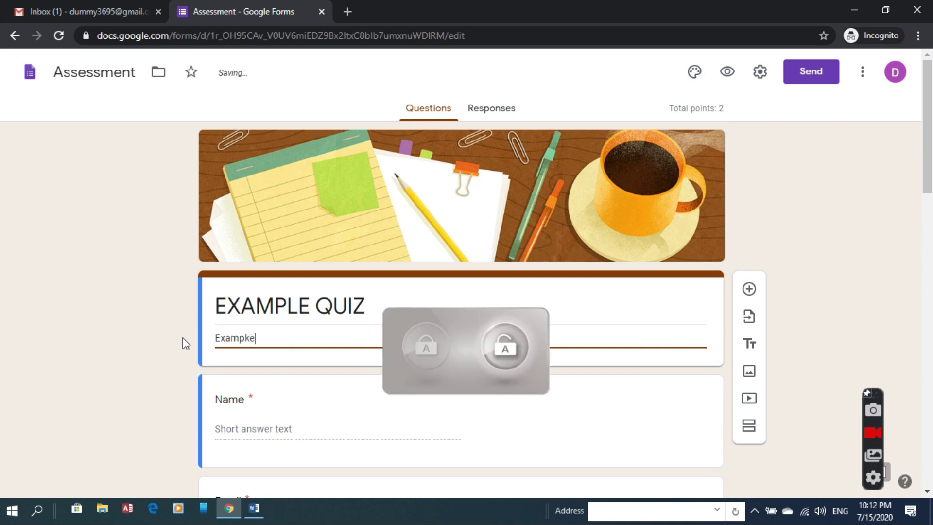
pyautogui.press('BackSpace')
pyautogui.press('BackSpace')
pyautogui.write('le quiz and ')
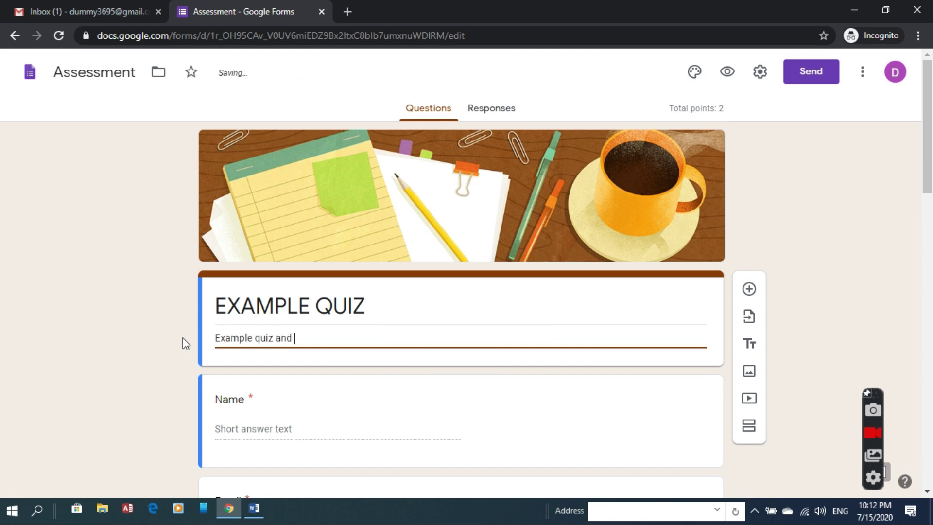
pyautogui.write('automatice')
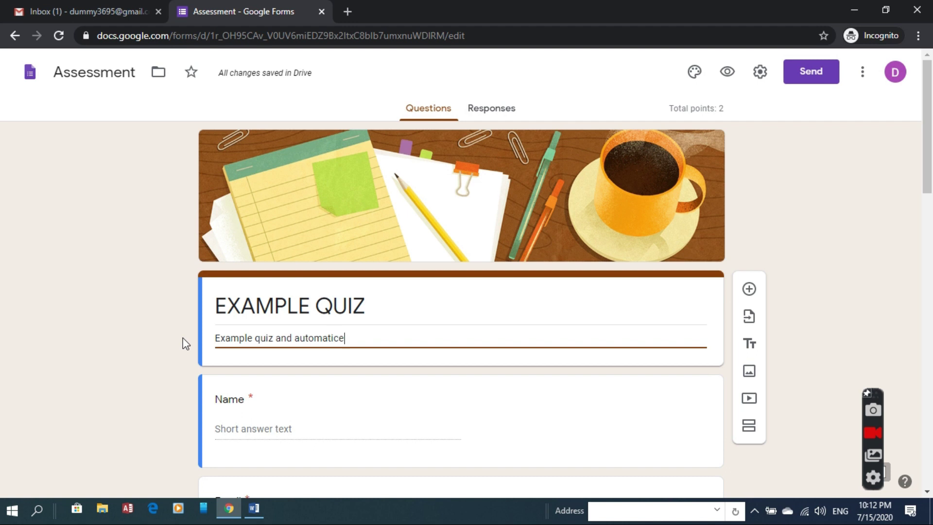
pyautogui.press('BackSpace')
pyautogui.write(' certificate generation based on marks')
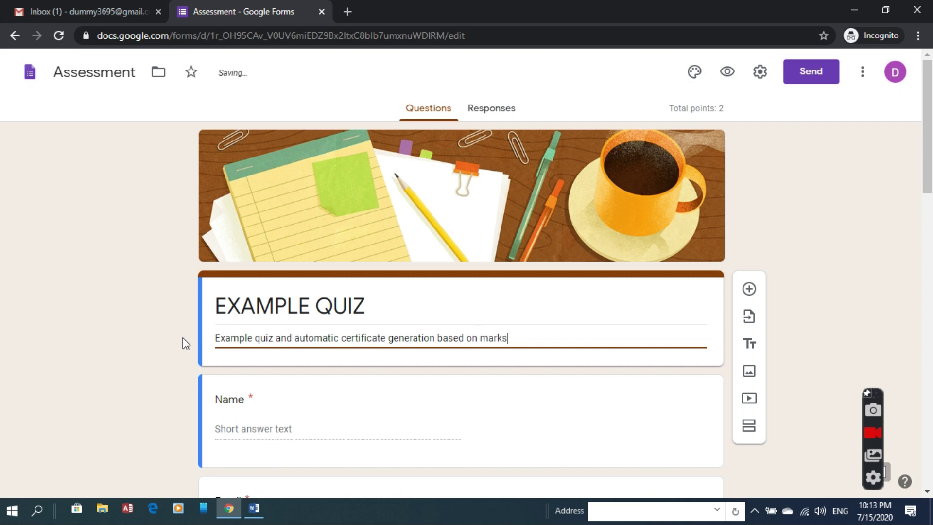
pyautogui.write('qualifying')
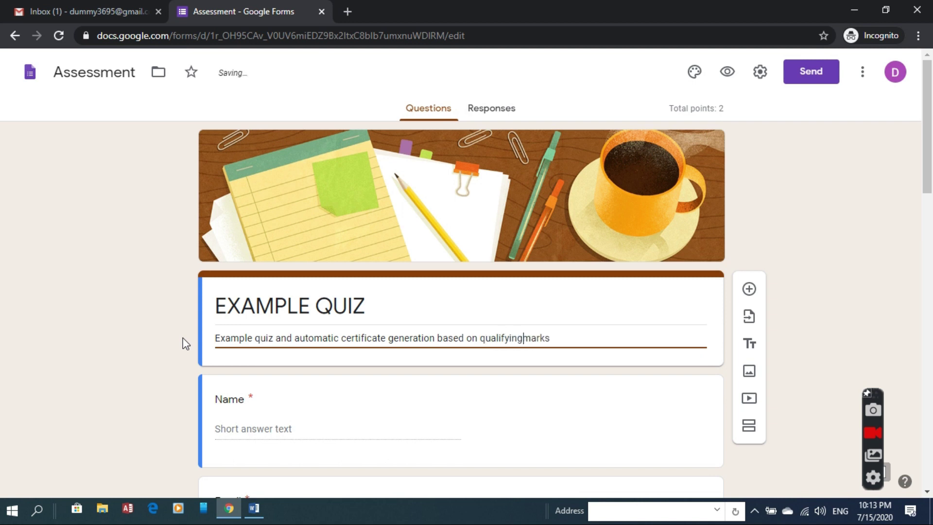
pyautogui.scroll(-7, 931, 291)
pyautogui.scroll(-2, 931, 291)
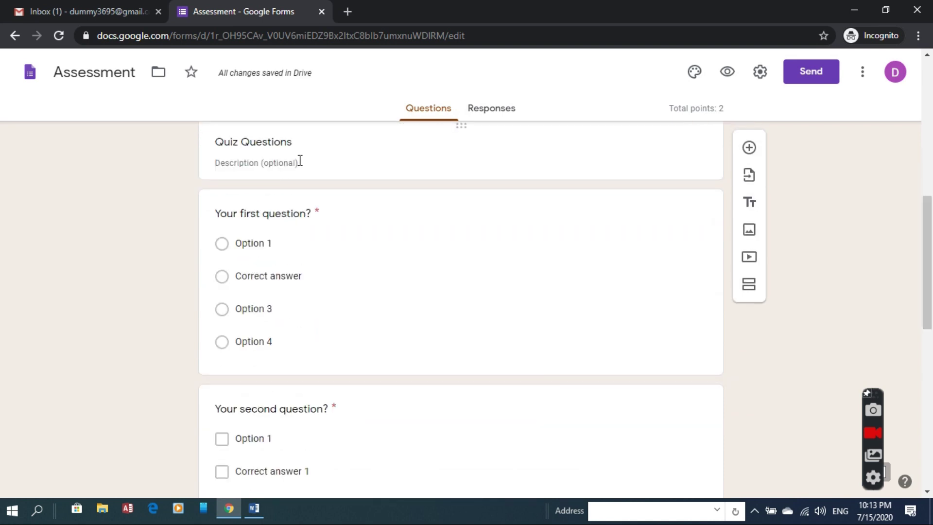
# Step: Paste question 1 on union territories from the Word question bank as the first question
pyautogui.click(300, 215)
pyautogui.press('BackSpace')
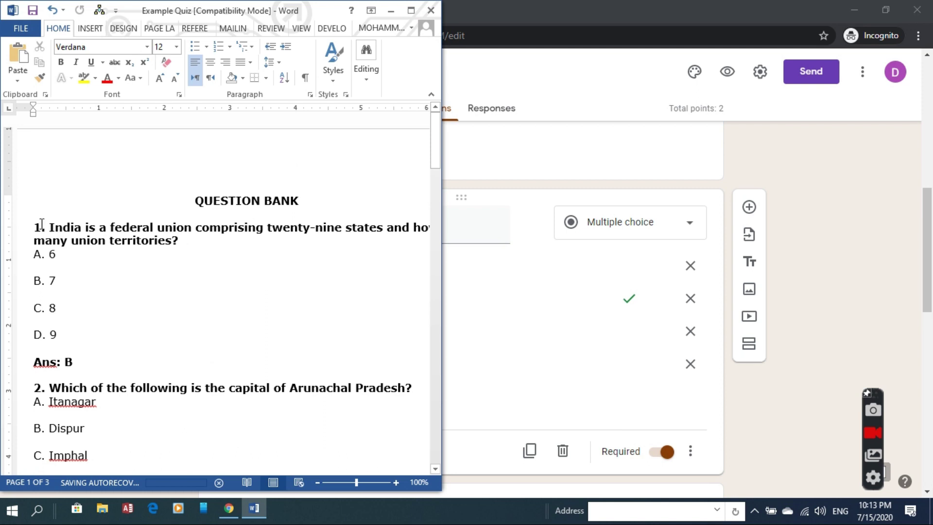
pyautogui.moveTo(29, 228); pyautogui.dragTo(191, 252)
pyautogui.click(469, 279)
pyautogui.click(360, 225)
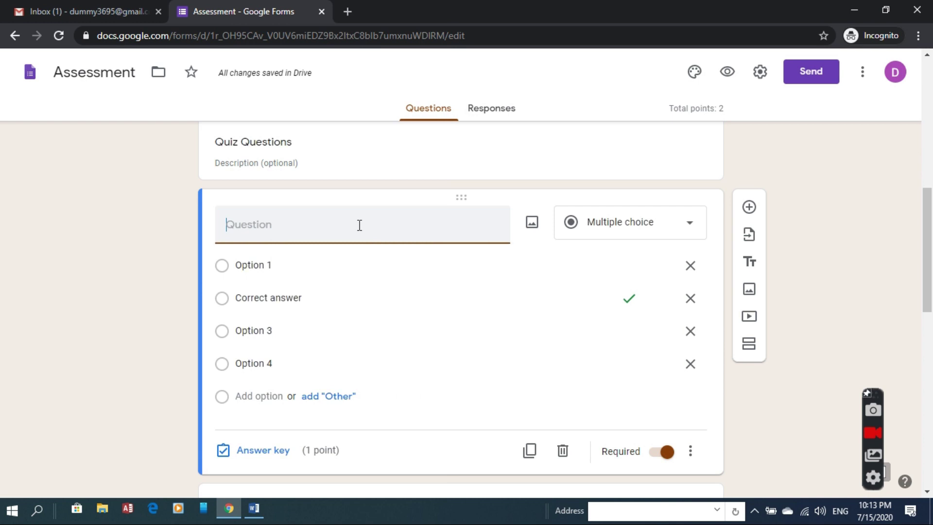
pyautogui.write('1. India is a federal union comprising twenty-nine states and how many union territories?')
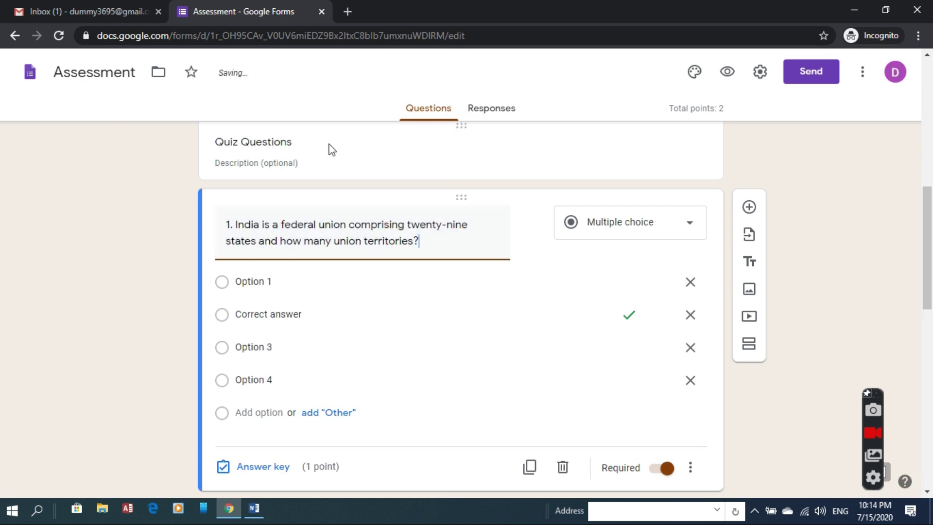
# Step: Fill the first two answer options with A. 6 and B. 7 from the question bank
pyautogui.click(253, 508)
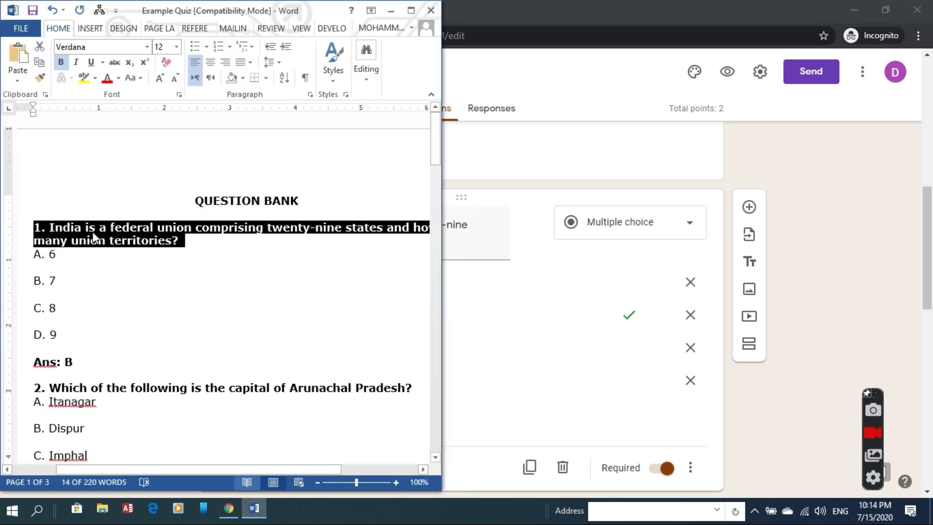
pyautogui.click(12, 259)
pyautogui.hotkey('ctrl', 'c')
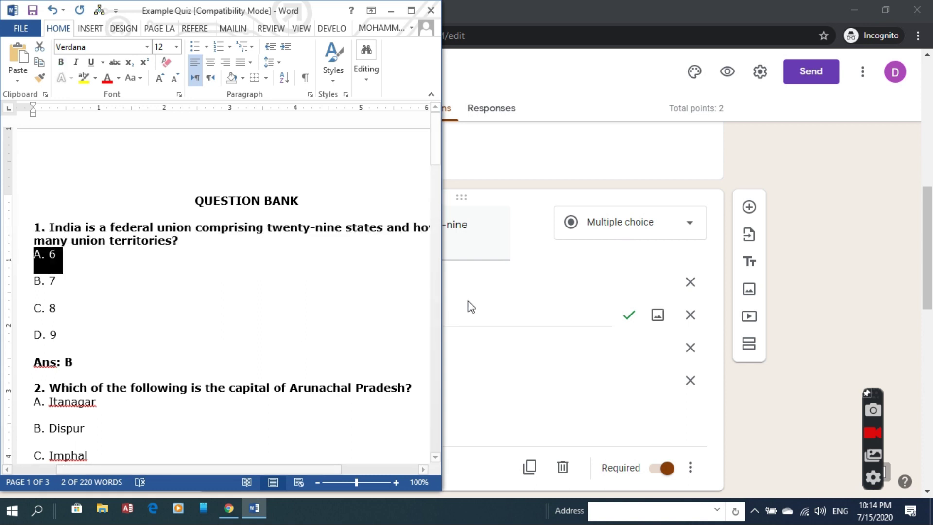
pyautogui.click(469, 306)
pyautogui.click(252, 281)
pyautogui.hotkey('ctrl', 'v')
pyautogui.hotkey('alt', 'Tab')
pyautogui.hotkey('alt', 'Tab')
pyautogui.click(304, 314)
pyautogui.write('B. 7')
# Step: Fill the third and fourth answer options with C. 8 and D. 9
pyautogui.click(254, 509)
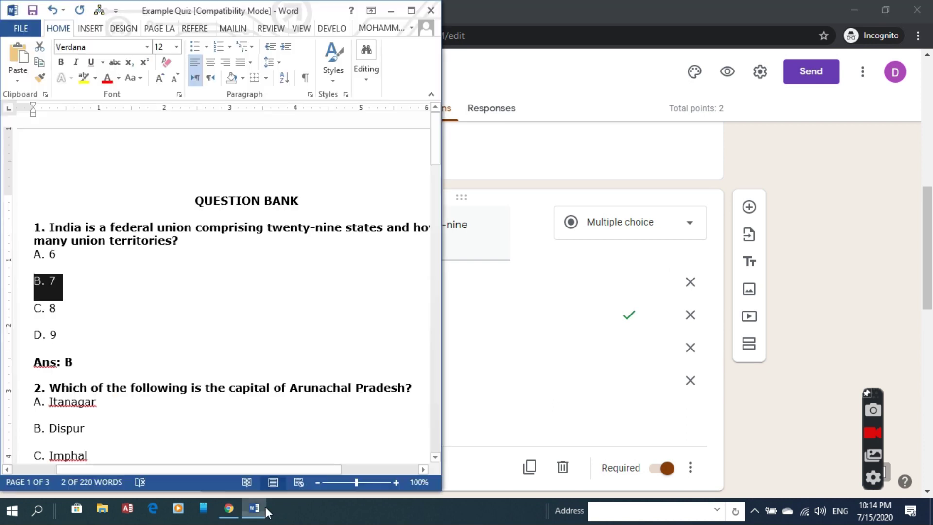
pyautogui.hotkey('ctrl', 'c')
pyautogui.moveTo(63, 309); pyautogui.dragTo(23, 340)
pyautogui.click(445, 338)
pyautogui.hotkey('ctrl', 'v')
pyautogui.hotkey('alt', 'Tab')
pyautogui.hotkey('ctrl', 'c')
pyautogui.hotkey('alt', 'Tab')
pyautogui.click(364, 380)
pyautogui.hotkey('ctrl', 'v')
pyautogui.hotkey('alt', 'Tab')
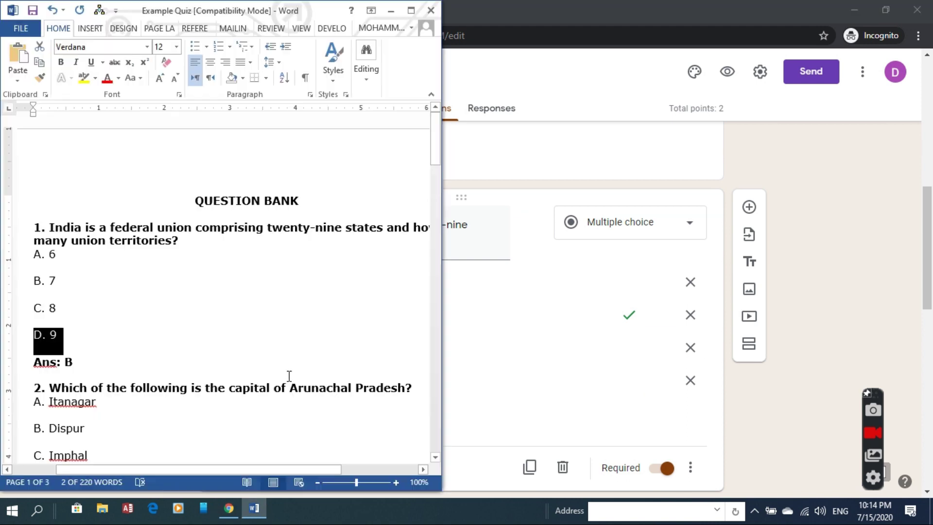
pyautogui.click(596, 316)
# Step: Open question 1's answer key and select its incorrect-answer feedback text
pyautogui.click(260, 467)
pyautogui.moveTo(928, 243); pyautogui.dragTo(931, 315)
pyautogui.moveTo(229, 216); pyautogui.dragTo(452, 239)
# Step: Add 'Answer B is correct' as correct-answer feedback, empty the incorrect-answer feedback, and save
pyautogui.click(653, 191)
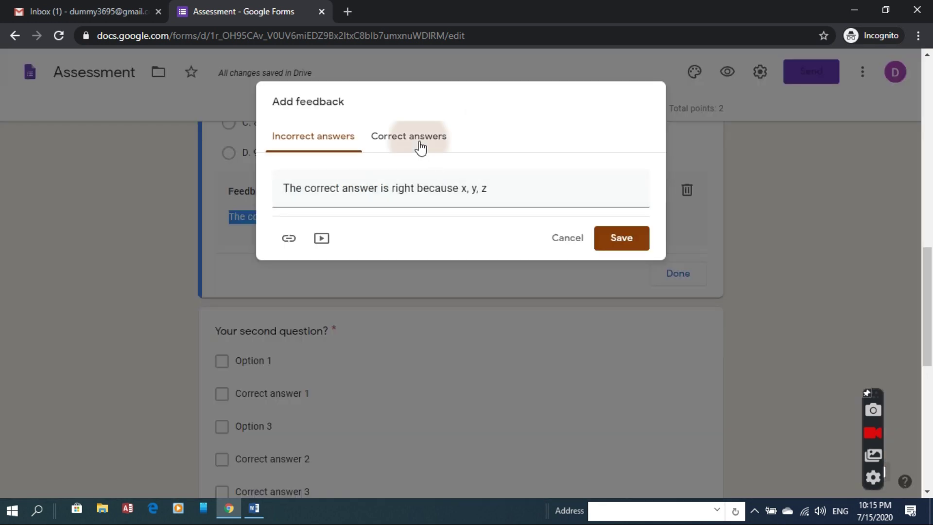
pyautogui.click(416, 142)
pyautogui.click(363, 200)
pyautogui.write('Answer B is correct')
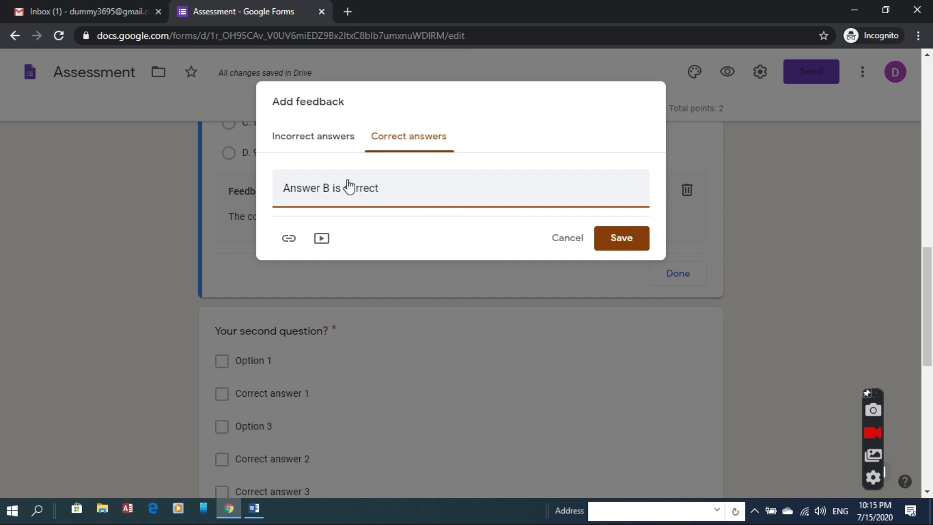
pyautogui.click(324, 136)
pyautogui.moveTo(527, 184); pyautogui.dragTo(221, 168)
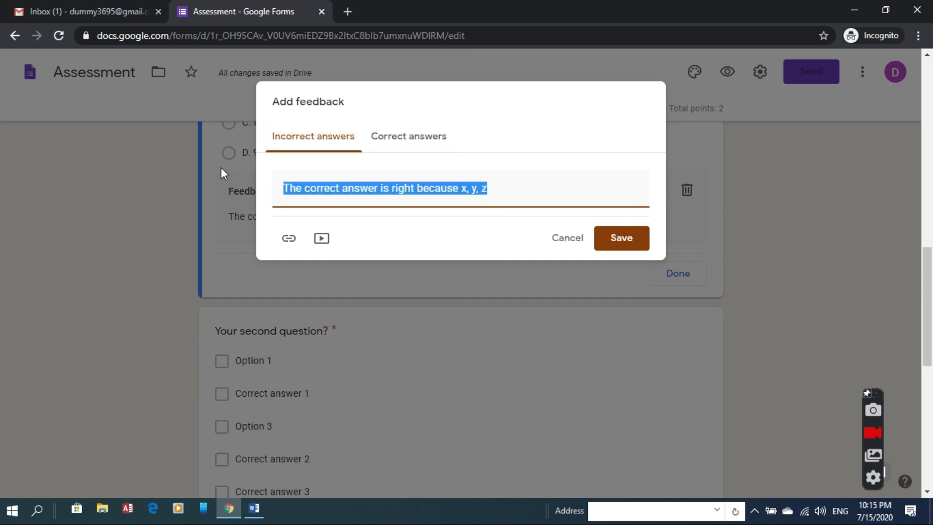
pyautogui.press('BackSpace')
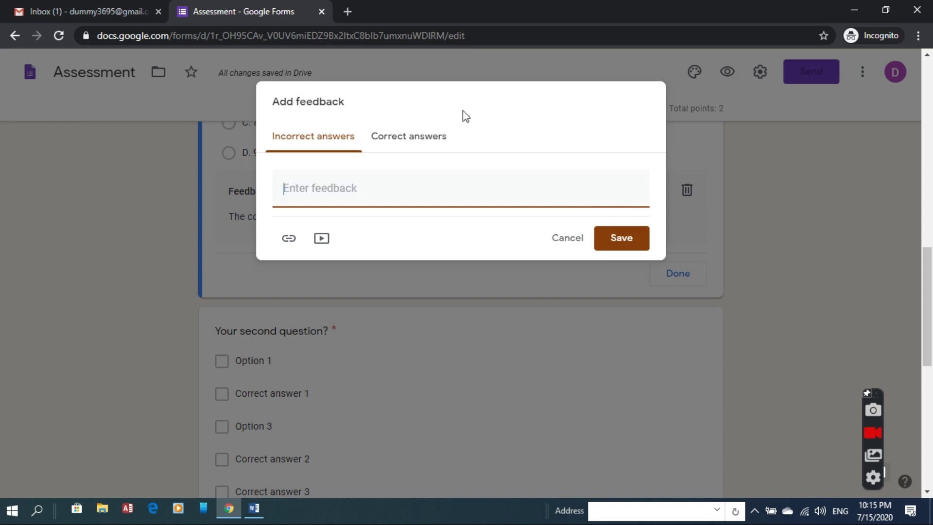
pyautogui.click(414, 152)
pyautogui.click(624, 242)
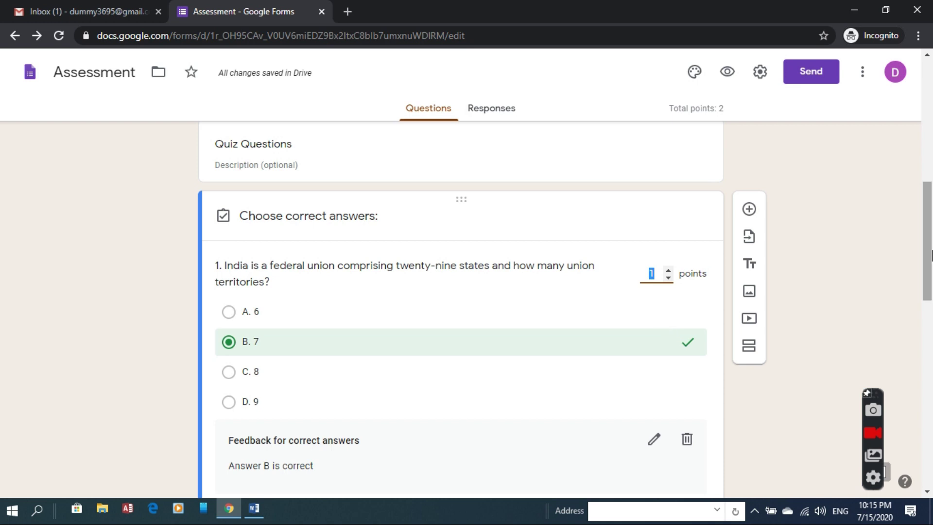
# Step: Complete question 1's answer key and review the quiz, now totalling 25 points
pyautogui.scroll(-5, 664, 332)
pyautogui.click(686, 287)
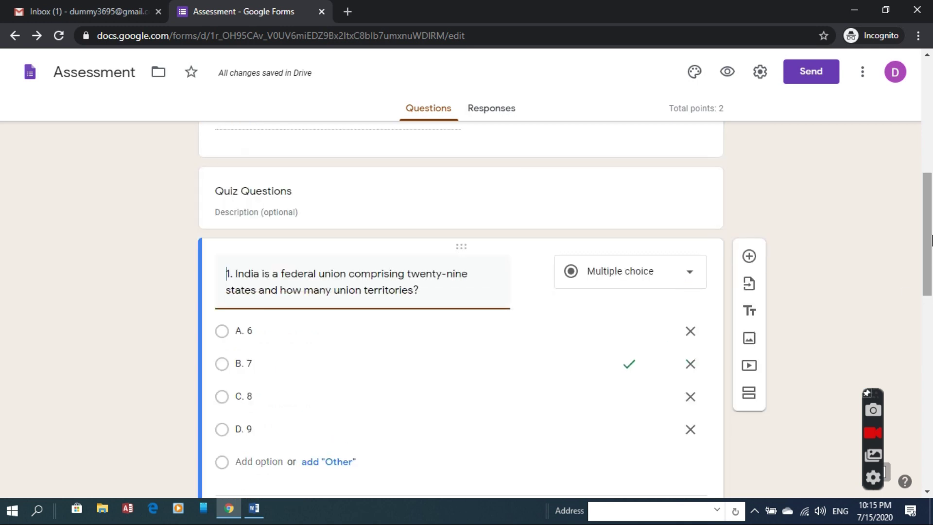
pyautogui.scroll(-5, 931, 240)
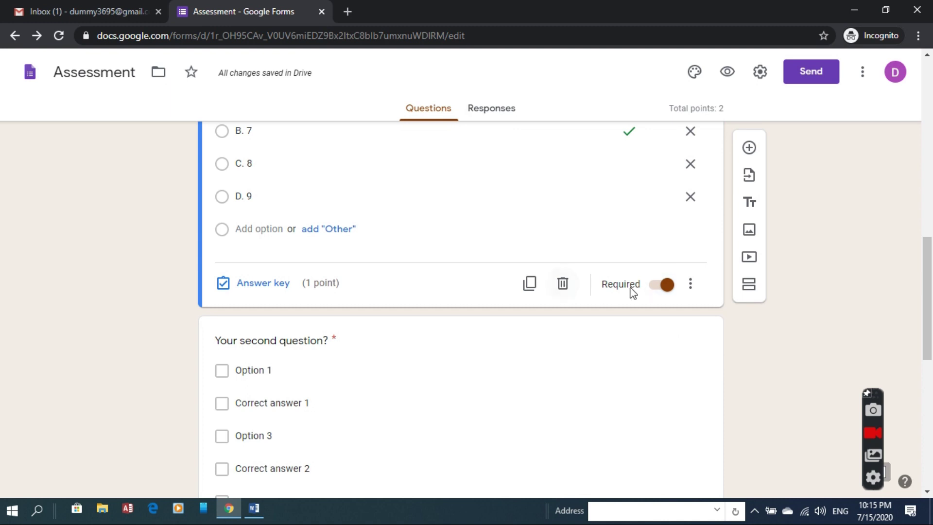
pyautogui.click(694, 291)
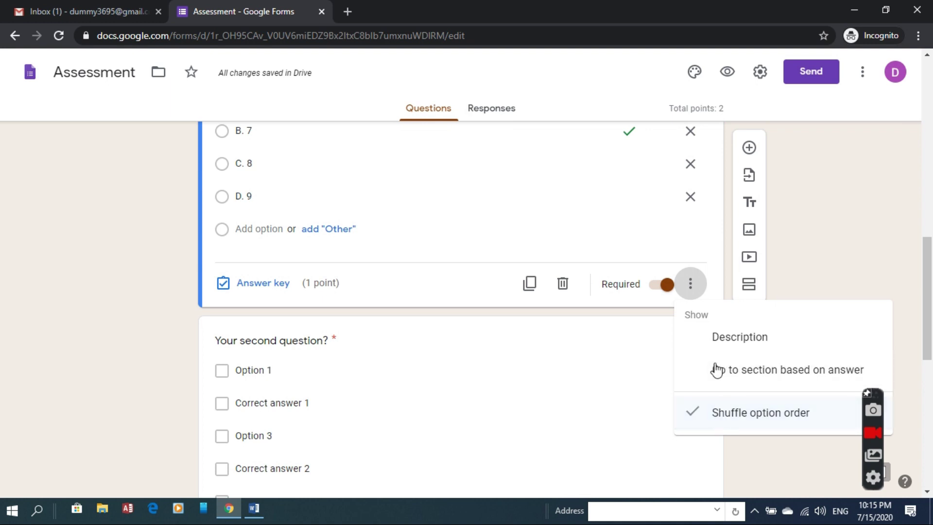
pyautogui.click(717, 273)
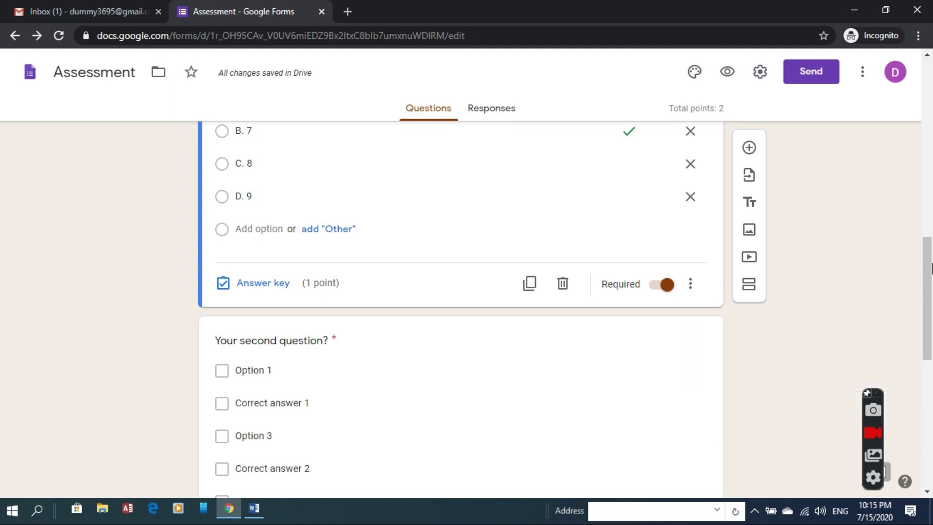
pyautogui.scroll(3, 931, 268)
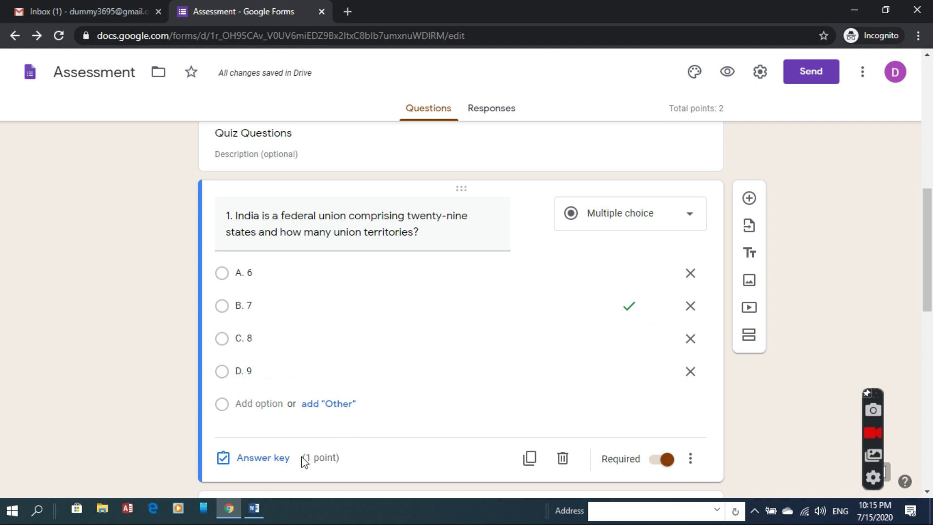
pyautogui.click(236, 461)
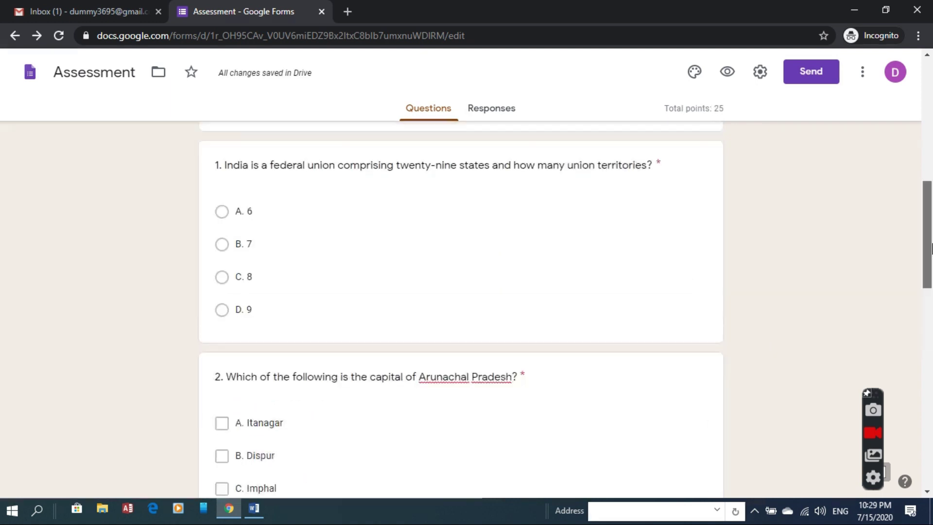
pyautogui.scroll(1, 931, 206)
pyautogui.scroll(8, 931, 207)
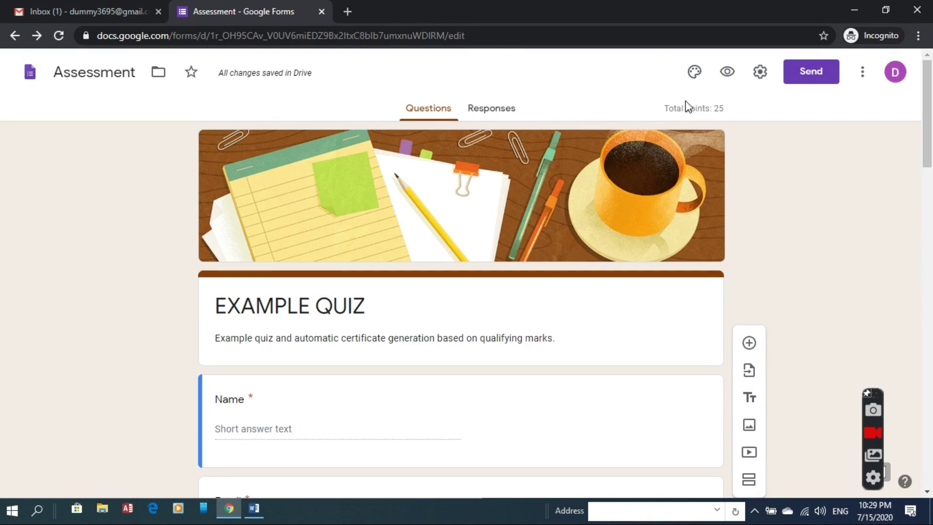
# Step: On the Responses page, propose a new 'Assessment (Responses)' spreadsheet as the destination
pyautogui.click(502, 118)
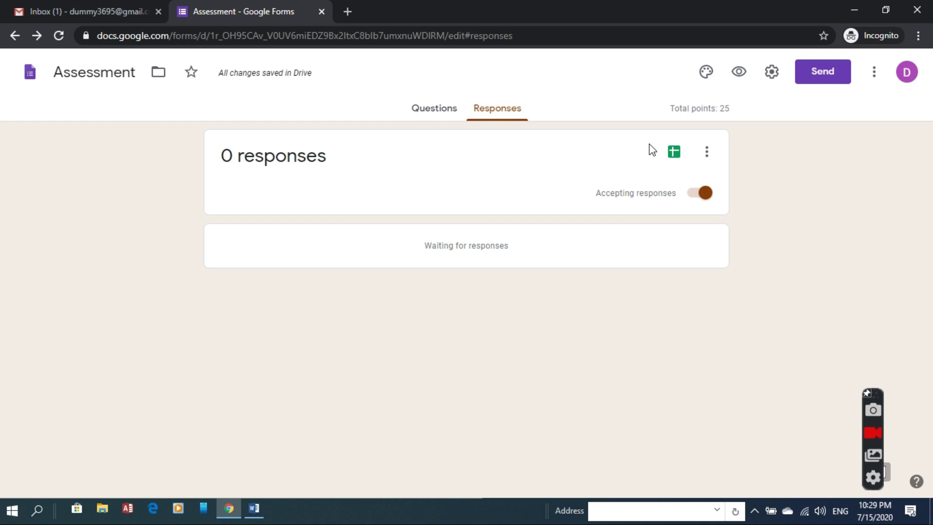
pyautogui.click(668, 156)
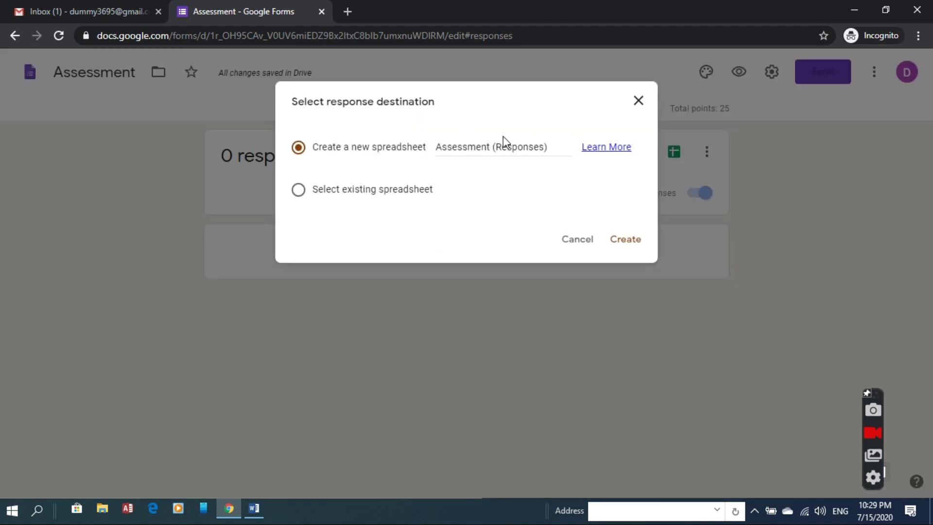
# Step: Create the linked 'Assessment (Responses)' spreadsheet and return to the Google Forms tab
pyautogui.click(625, 238)
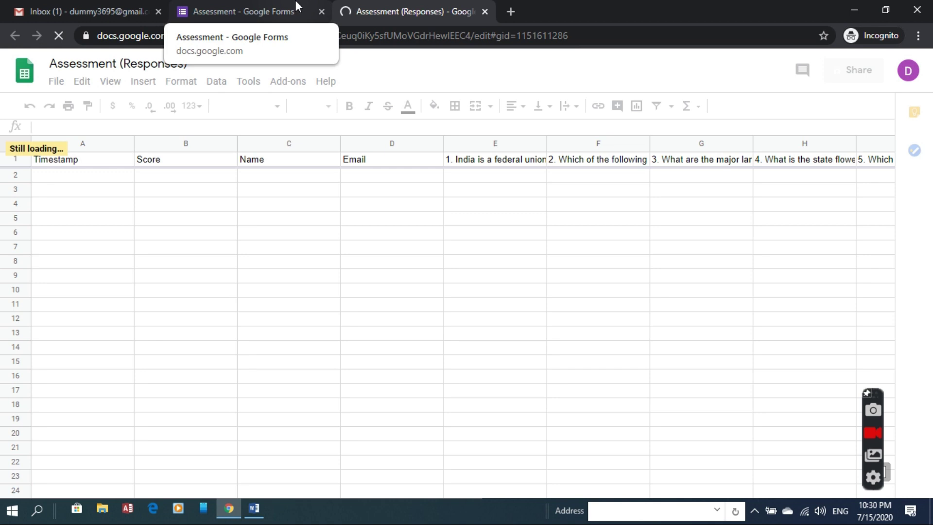
pyautogui.click(296, 2)
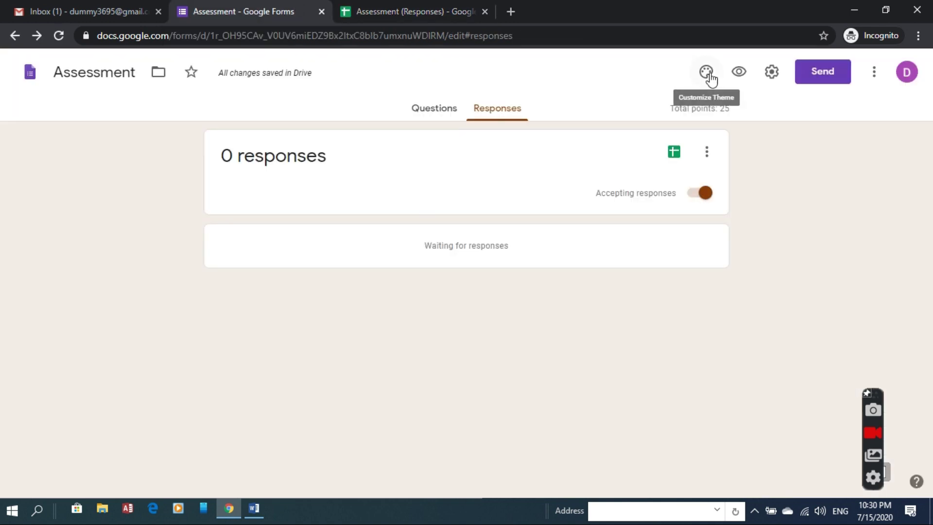
# Step: Search the add-on marketplace for 'cert', open Certify'em, install it and accept permissions
pyautogui.click(868, 81)
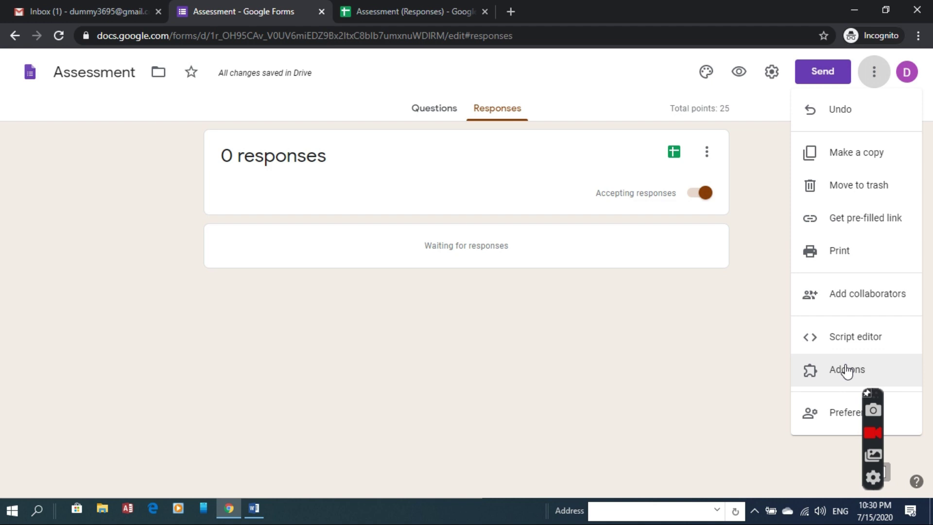
pyautogui.click(847, 371)
pyautogui.click(557, 103)
pyautogui.write('cert')
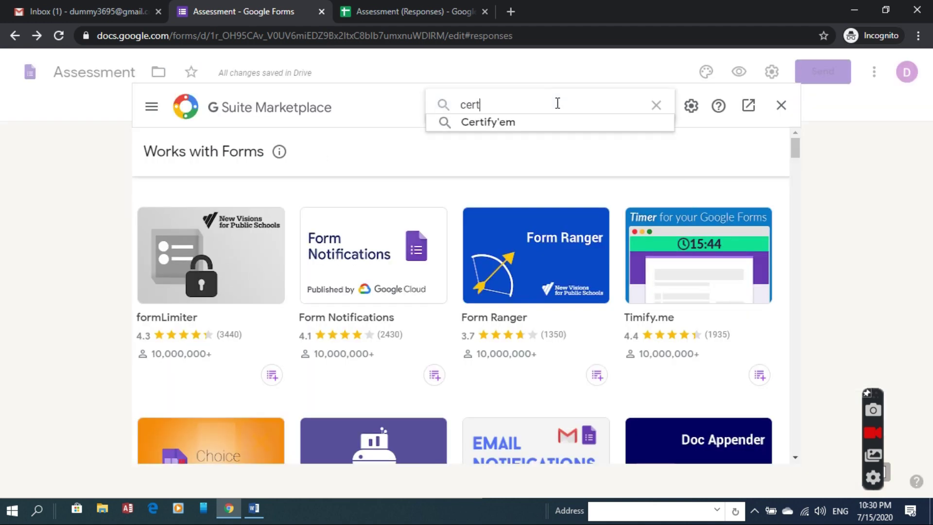
pyautogui.press('Down')
pyautogui.press('Return')
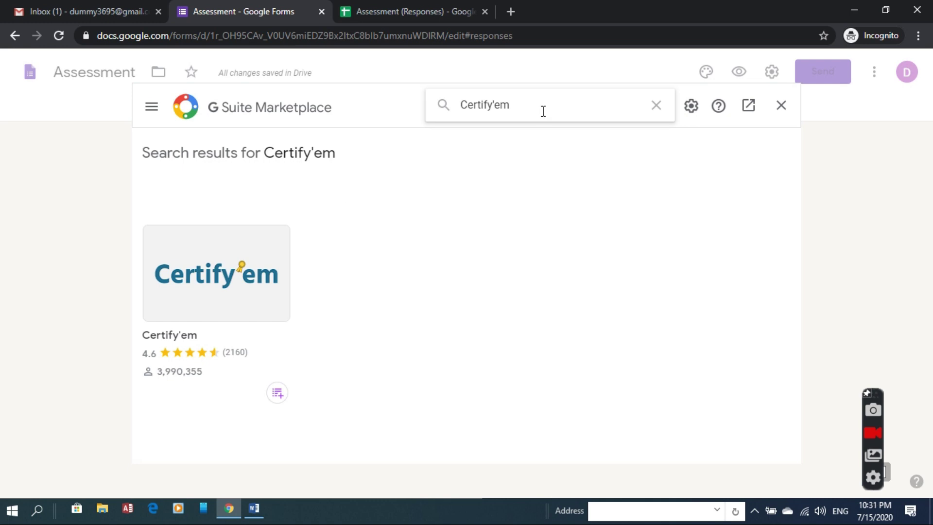
pyautogui.click(240, 273)
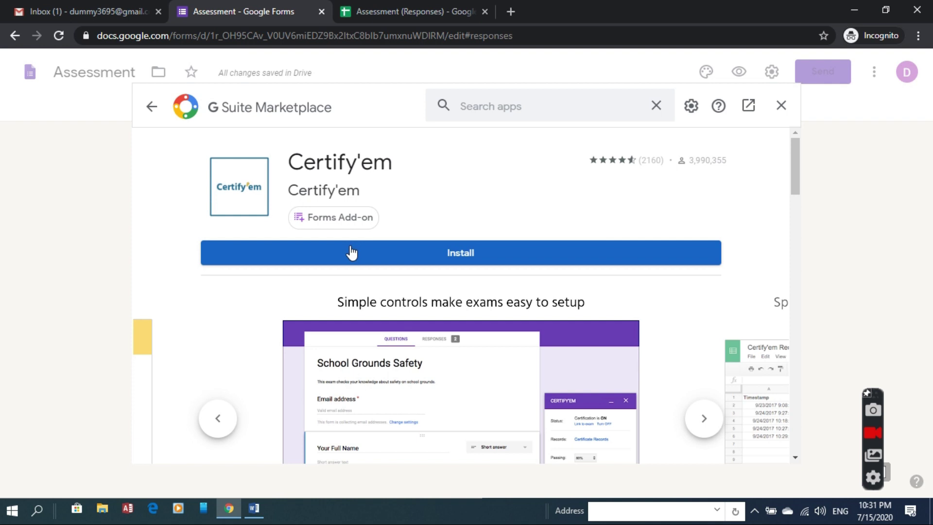
pyautogui.click(411, 248)
pyautogui.click(553, 355)
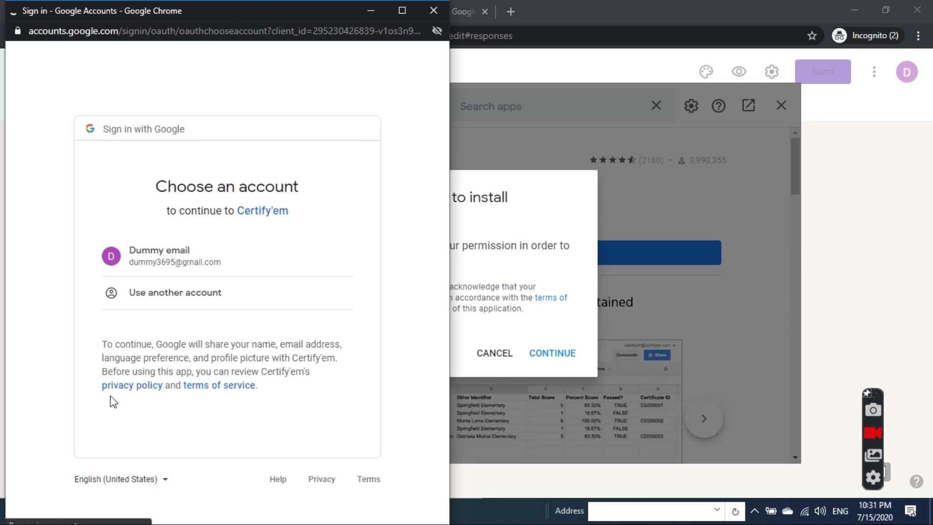
# Step: Choose the Google account, allow Certify'em access, and dismiss the installation-complete message
pyautogui.click(193, 267)
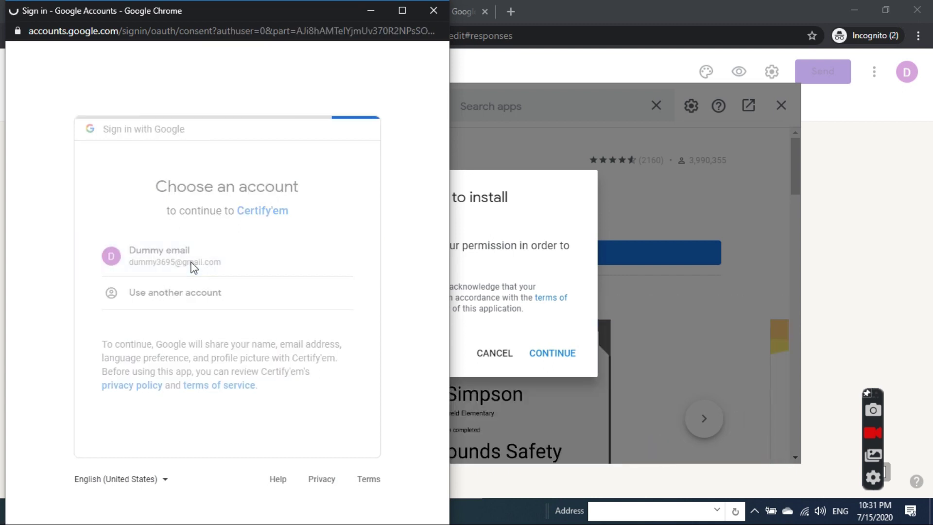
pyautogui.scroll(-7, 446, 324)
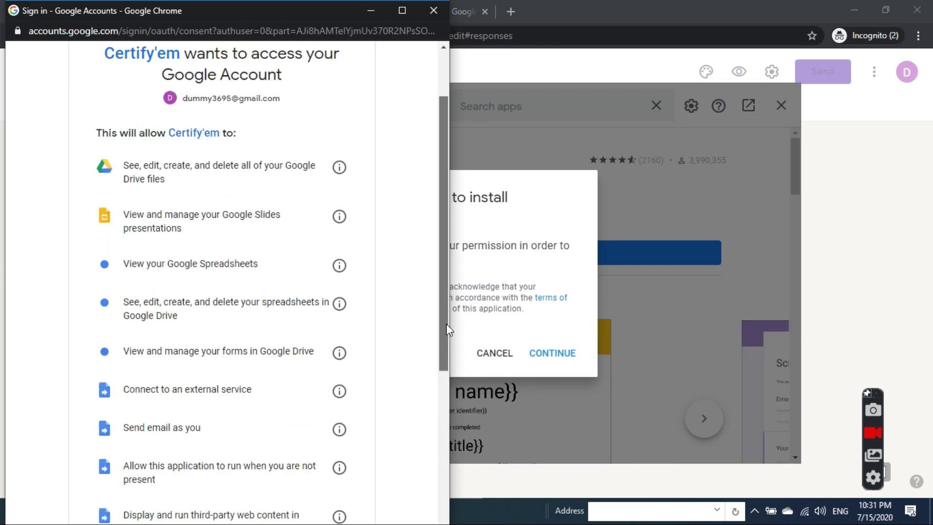
pyautogui.click(336, 431)
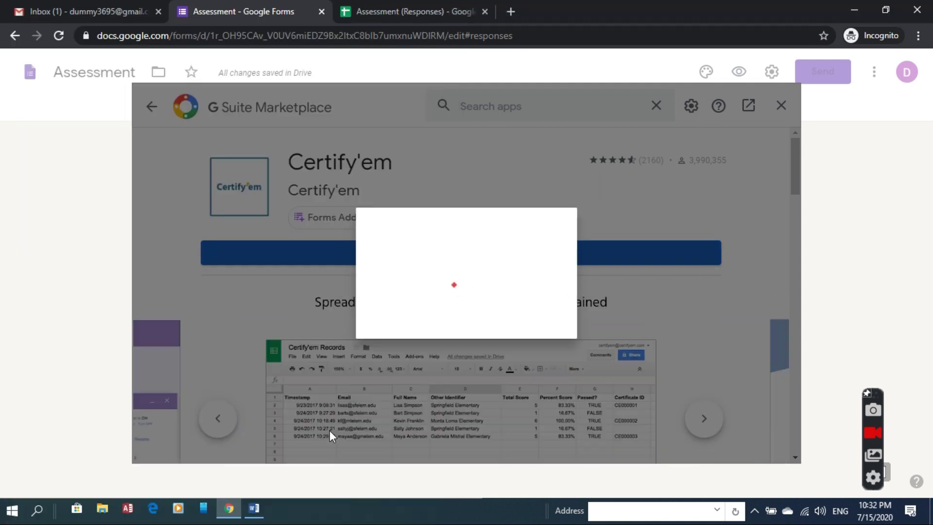
pyautogui.click(573, 404)
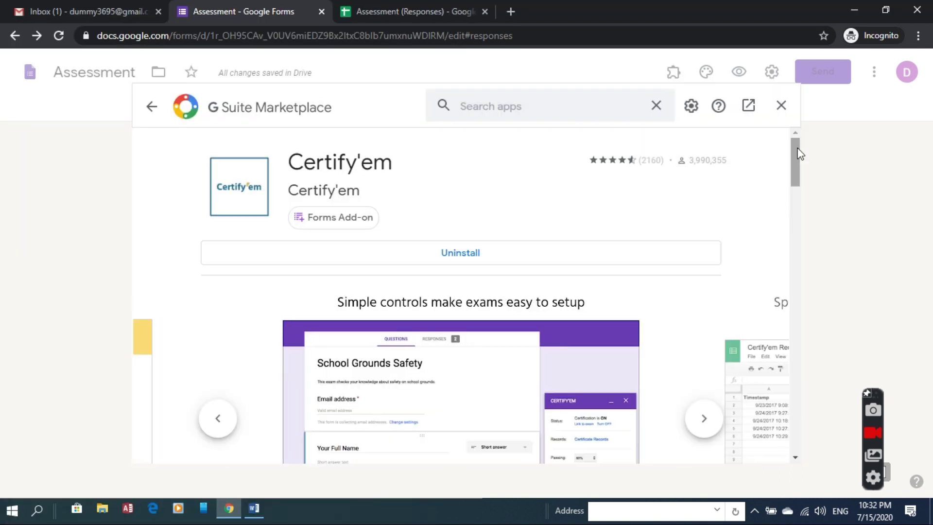
# Step: Open the Certify'em controls from the Add-ons menu and accept its terms
pyautogui.click(780, 105)
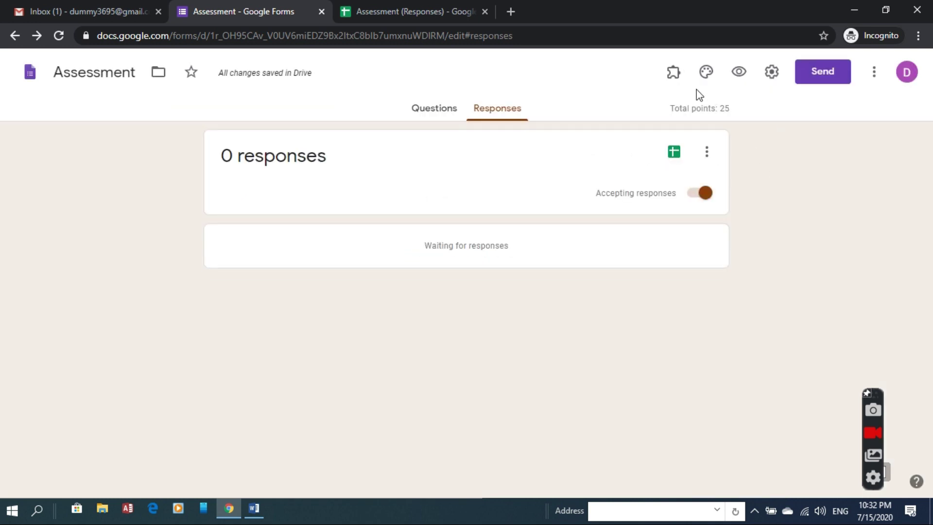
pyautogui.click(680, 76)
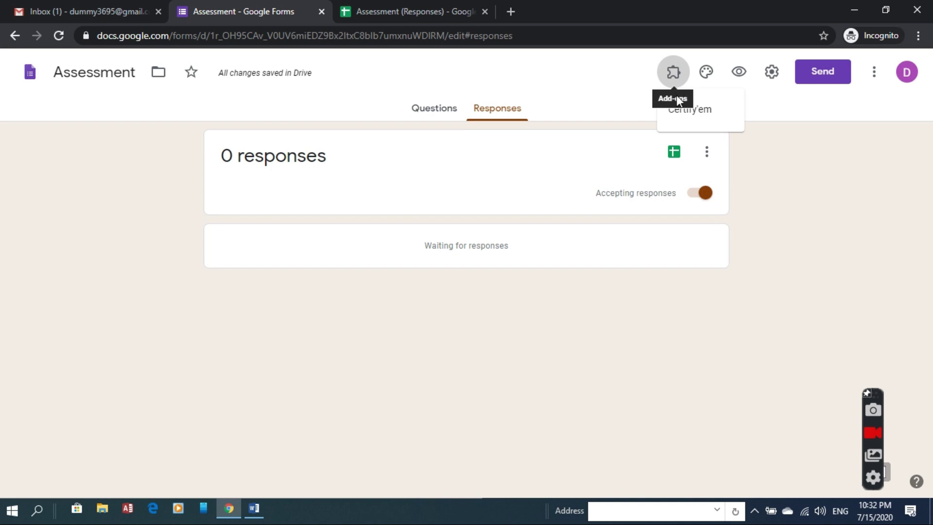
pyautogui.click(692, 112)
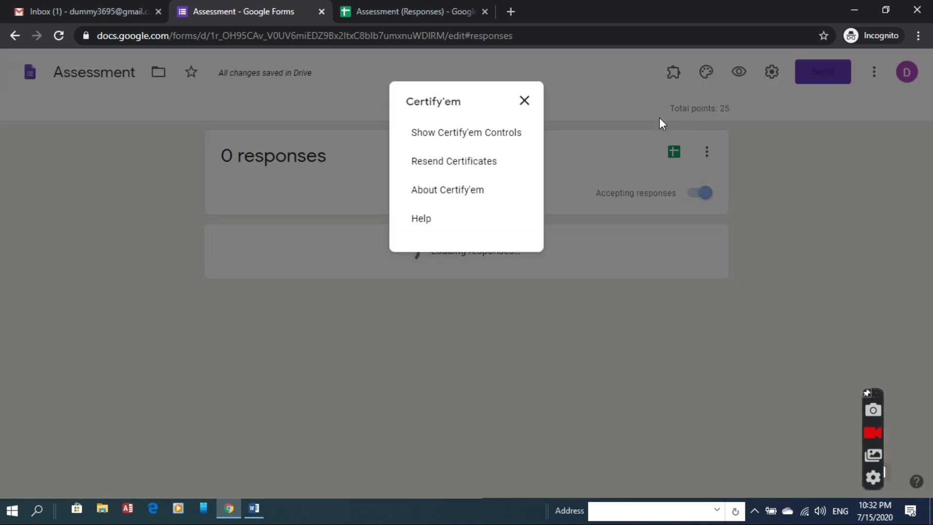
pyautogui.click(495, 134)
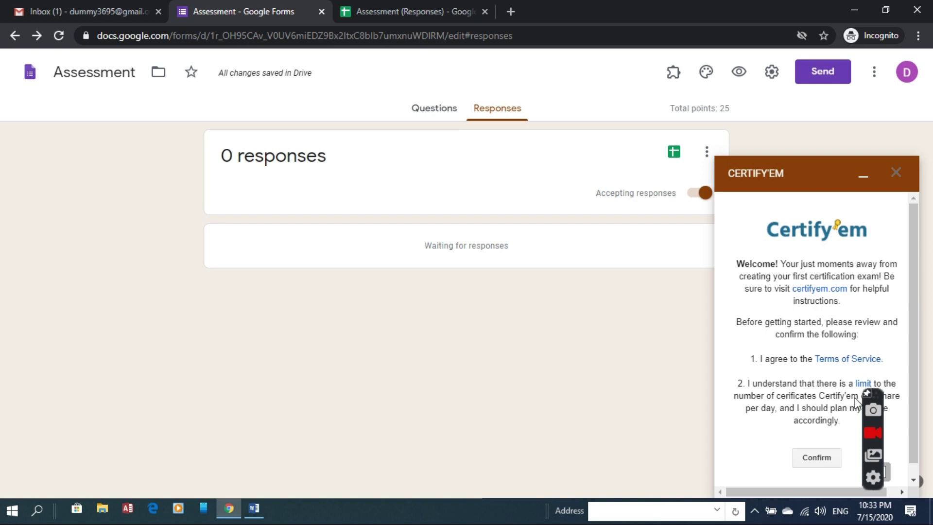
pyautogui.click(827, 456)
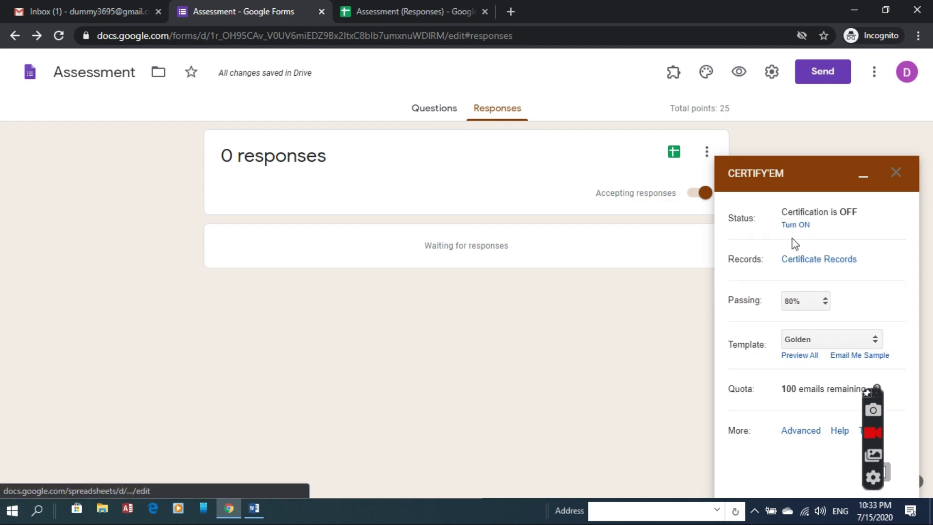
# Step: Turn certification on, resume accepting responses, set passing to 60%, and email a sample certificate
pyautogui.click(794, 226)
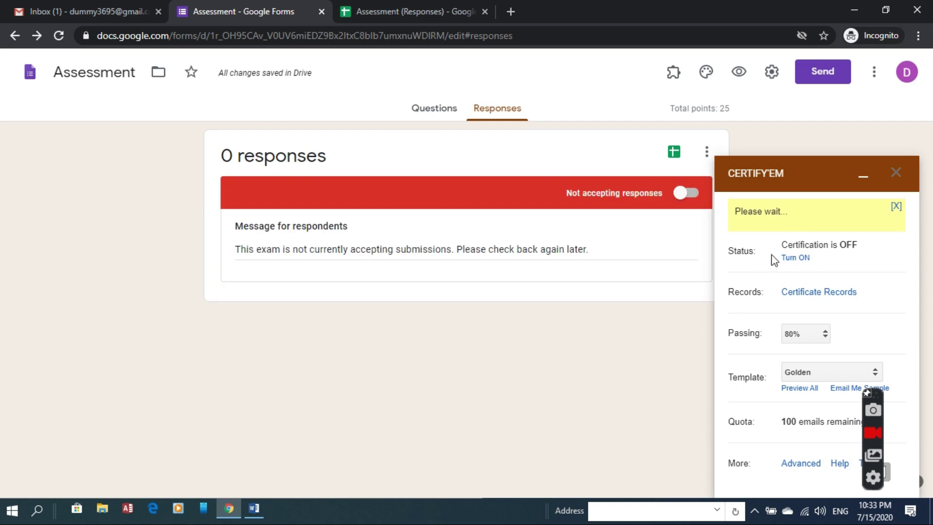
pyautogui.click(685, 194)
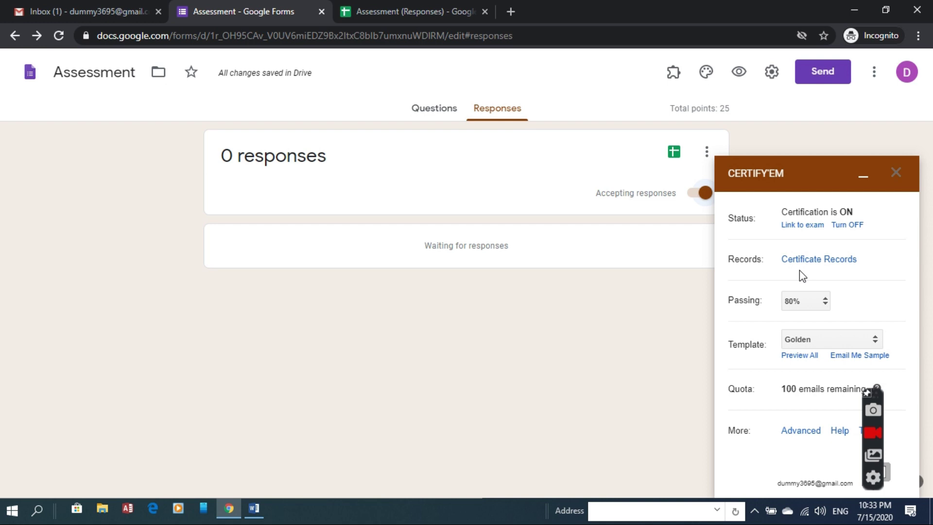
pyautogui.click(805, 300)
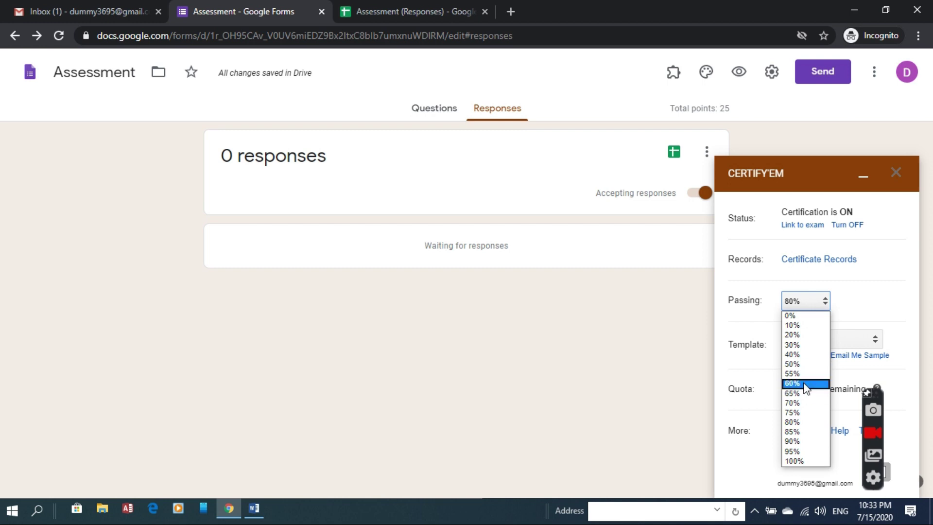
pyautogui.click(805, 384)
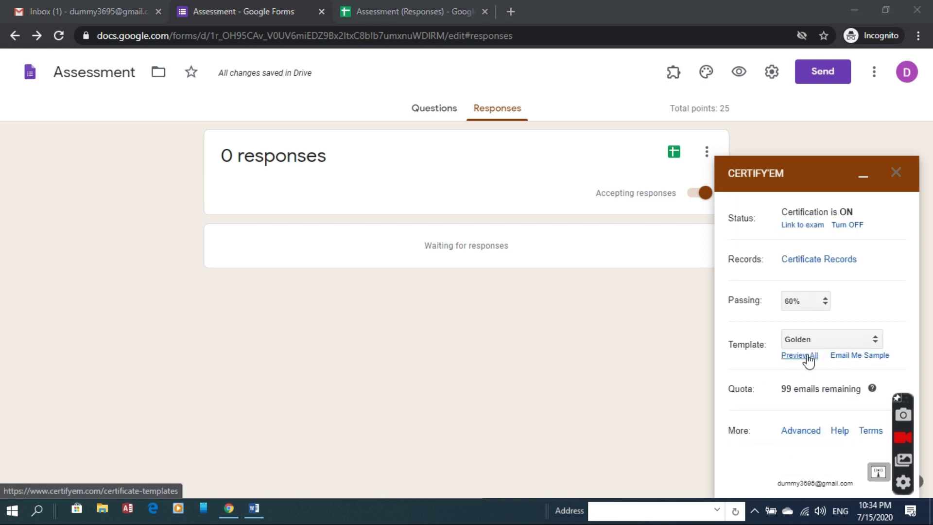
pyautogui.click(838, 360)
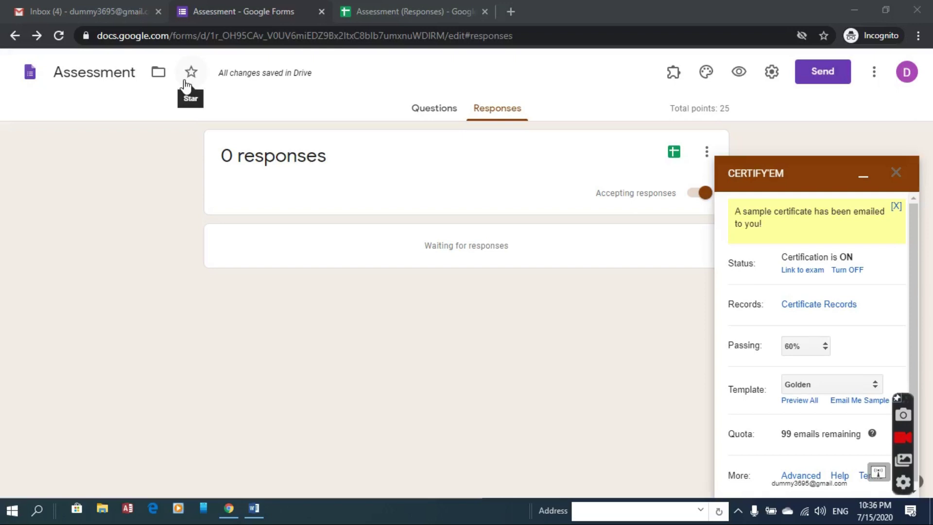
# Step: In Gmail, preview the sample certificate PDF, then open the 'Your Sample Certificate!' email
pyautogui.click(111, 5)
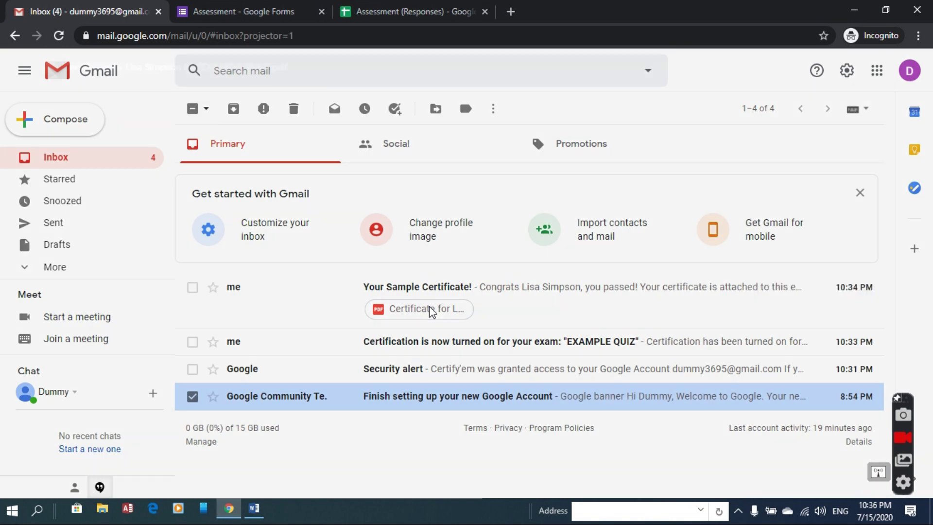
pyautogui.click(431, 311)
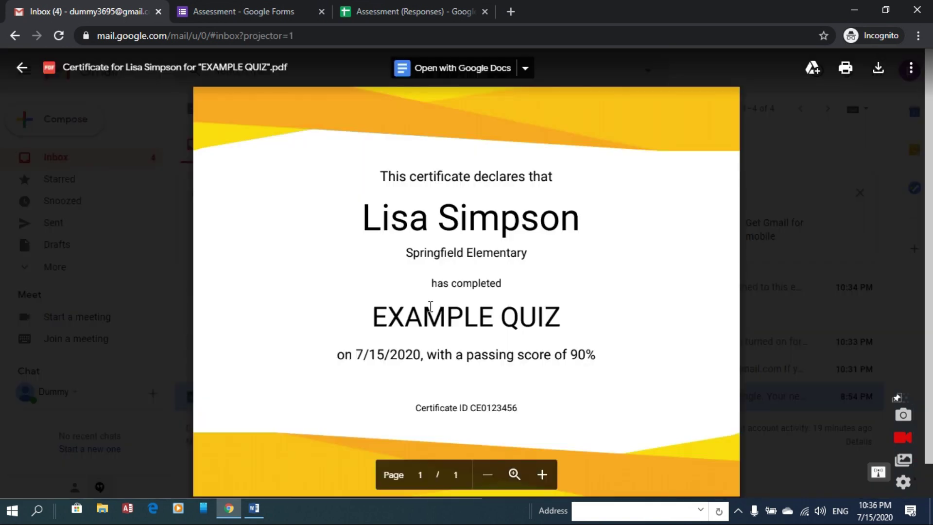
pyautogui.click(754, 248)
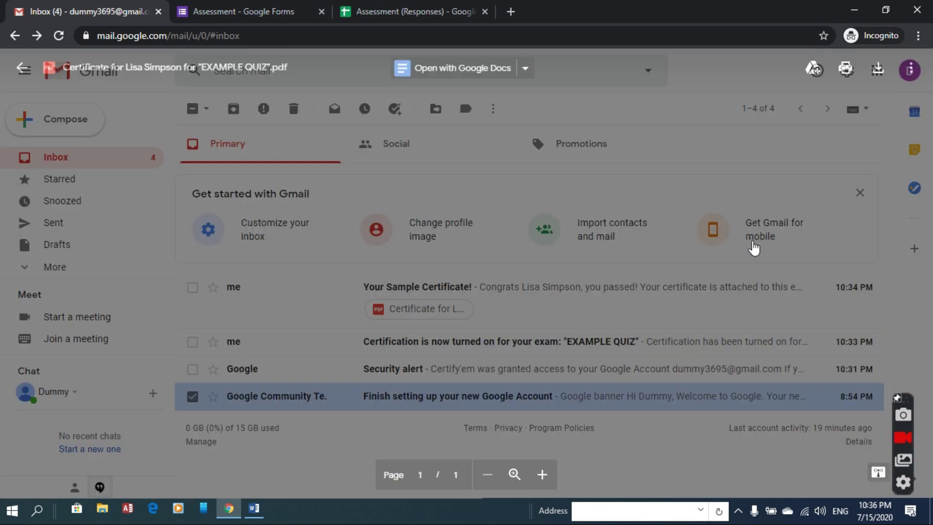
pyautogui.click(515, 294)
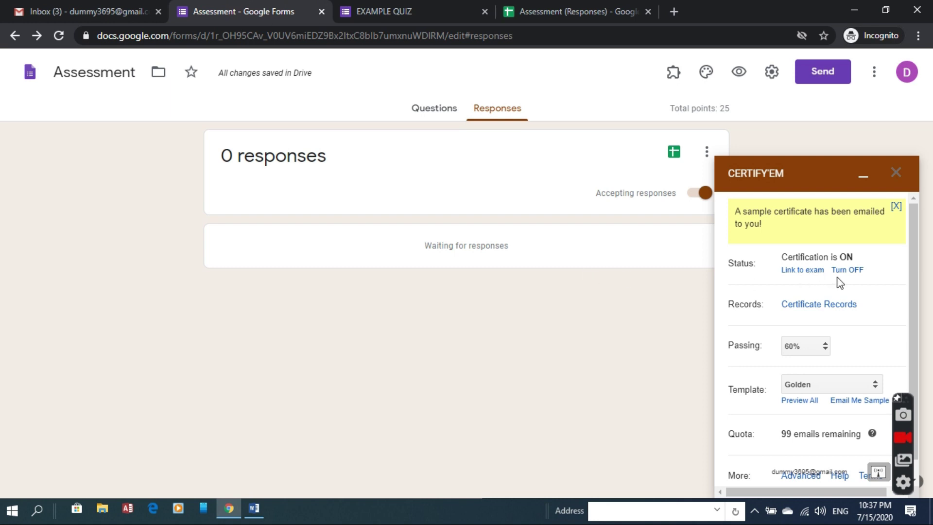
# Step: Open the Certificate Records spreadsheet from Certify'em, then return to the Assessment form
pyautogui.moveTo(913, 273); pyautogui.dragTo(913, 332)
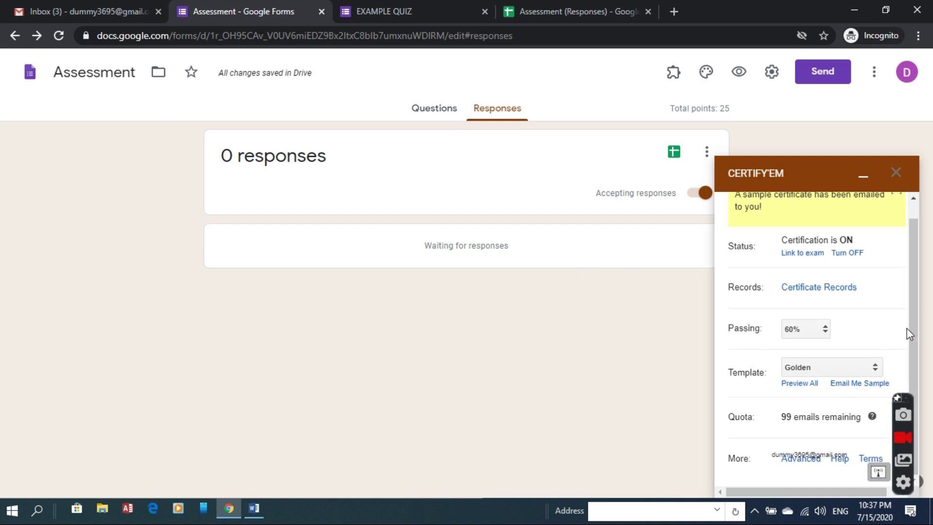
pyautogui.click(852, 287)
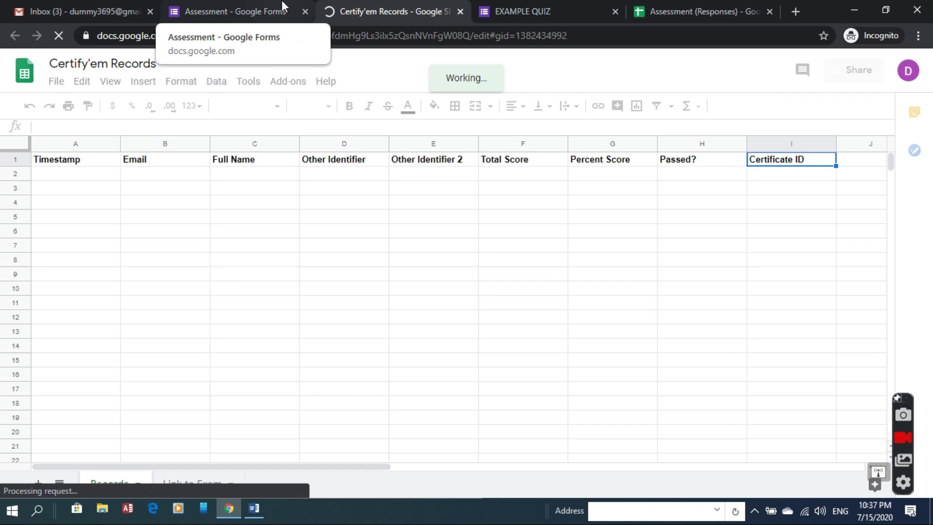
pyautogui.click(283, 6)
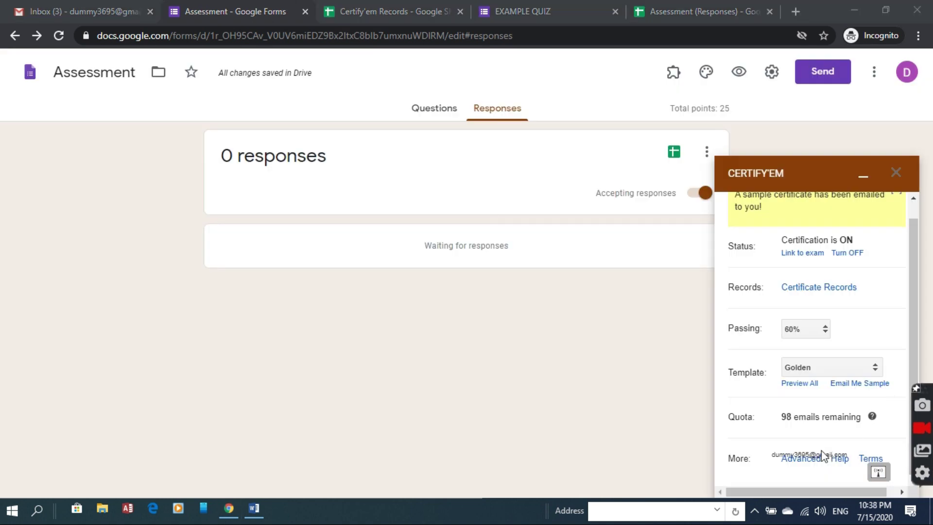
# Step: In Advanced options, enter the sender e-mail, subject 'Congrats for attending the quiz.' and a congratulatory body
pyautogui.click(807, 463)
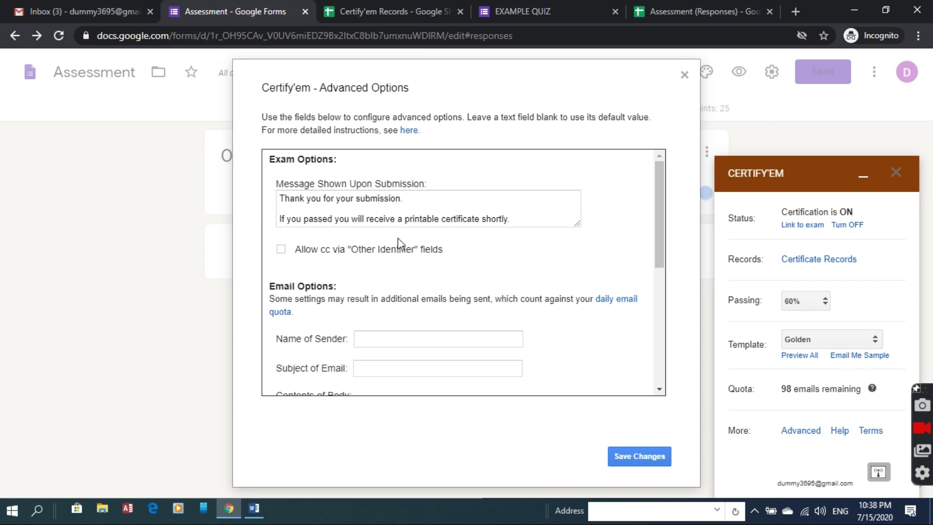
pyautogui.scroll(-1, 660, 219)
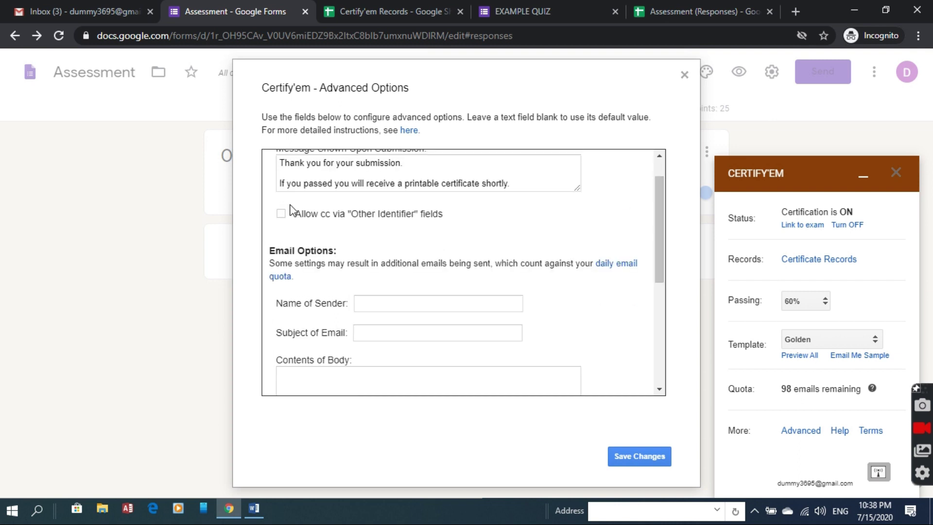
pyautogui.scroll(-3, 405, 204)
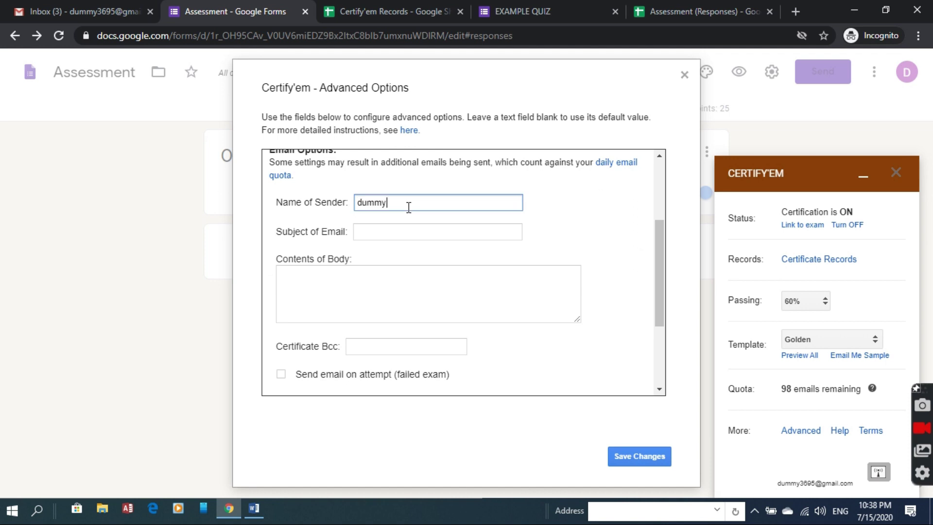
pyautogui.click(410, 234)
pyautogui.write('Congrats for attending the quiz.')
pyautogui.click(394, 277)
pyautogui.write('Congratulations, Yo')
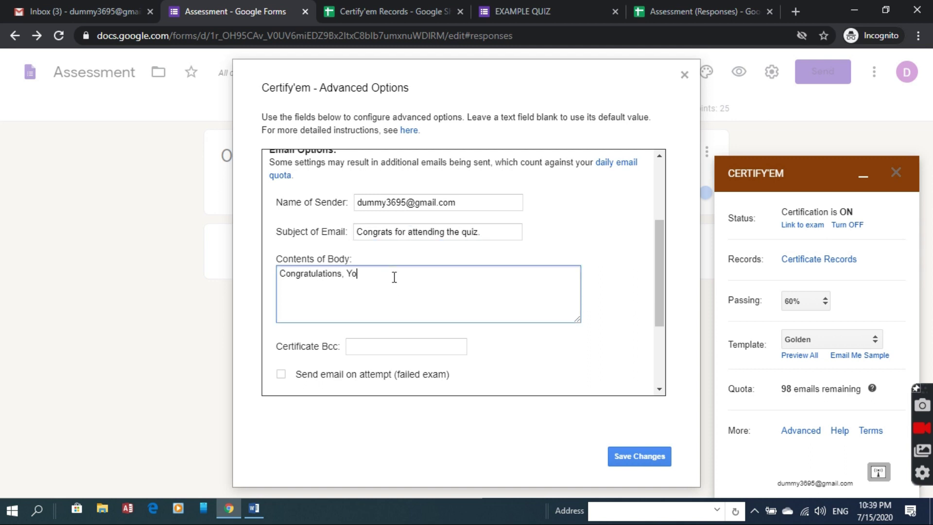
pyautogui.write('u have passed the Quiz. Download your certificate.')
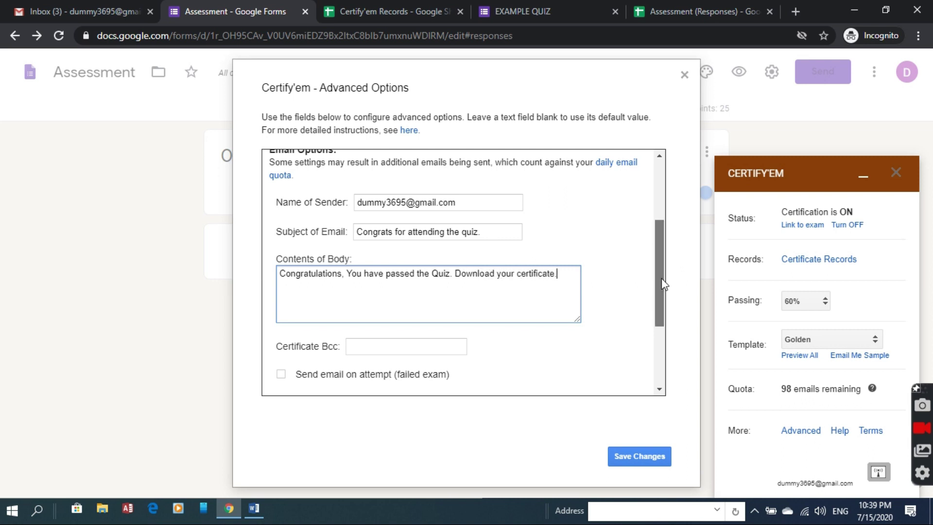
# Step: Keep certificates sent as PDF and save the advanced settings
pyautogui.moveTo(661, 278); pyautogui.dragTo(379, 334)
pyautogui.click(356, 310)
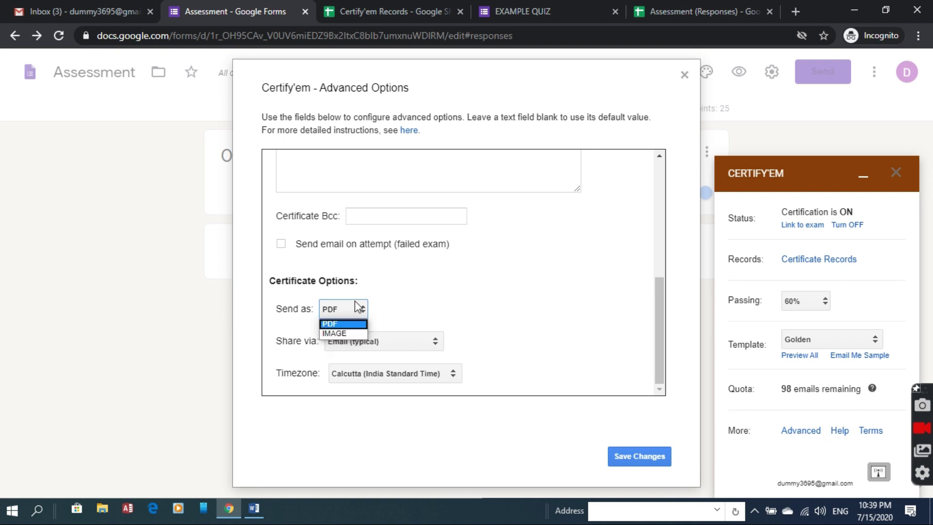
pyautogui.click(347, 323)
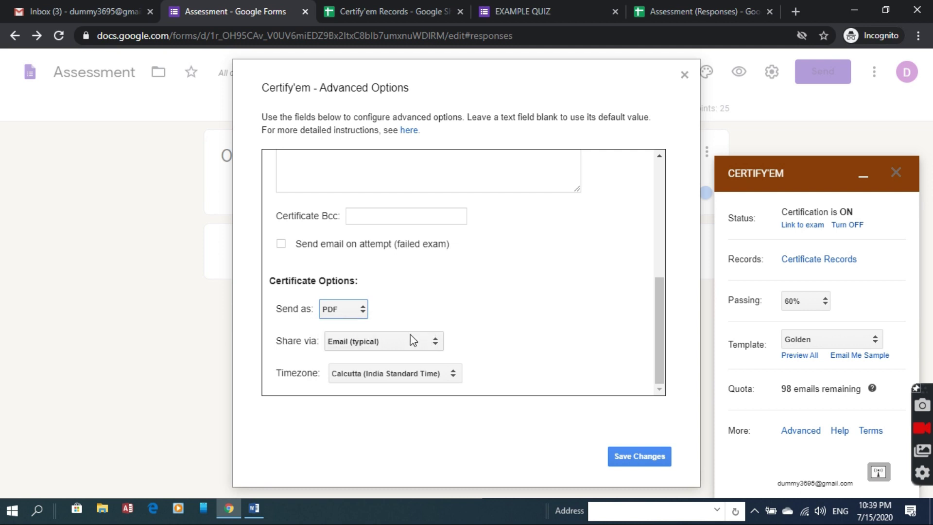
pyautogui.click(650, 459)
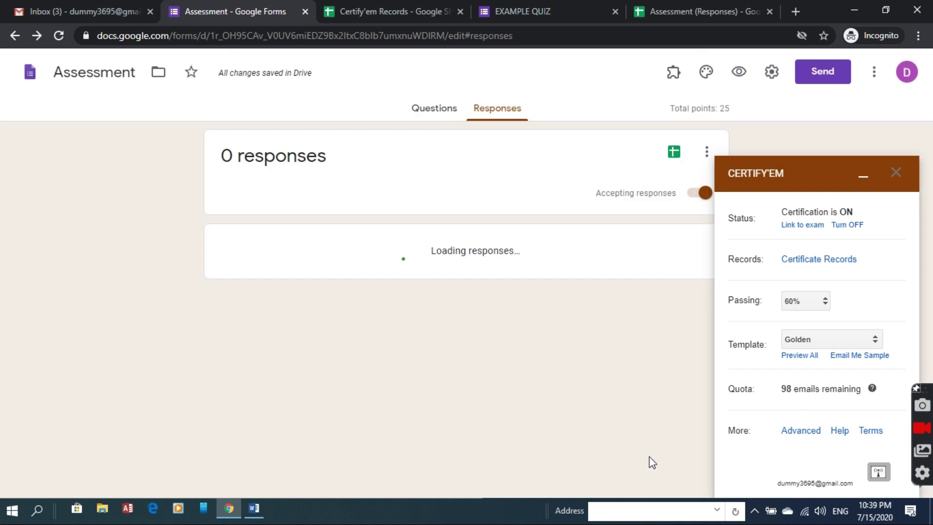
# Step: Copy the live EXAMPLE QUIZ form's web address
pyautogui.click(535, 11)
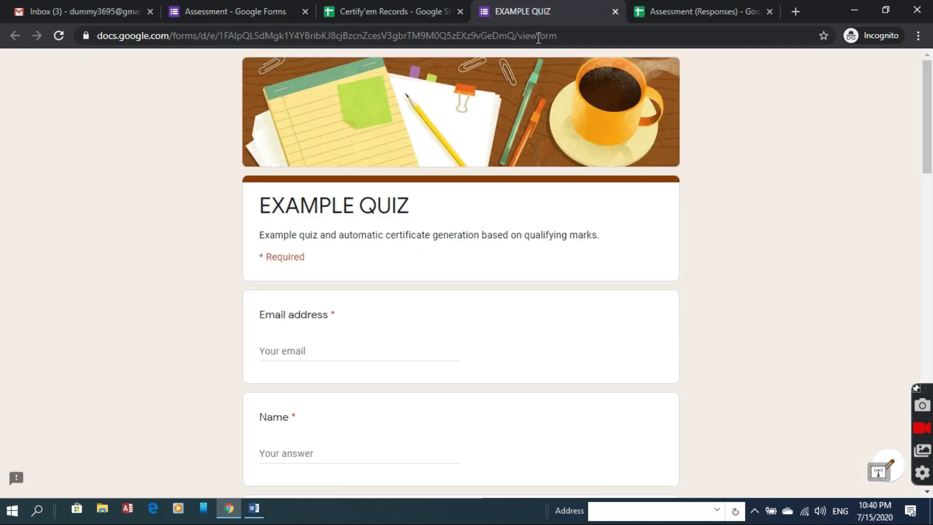
pyautogui.click(538, 41)
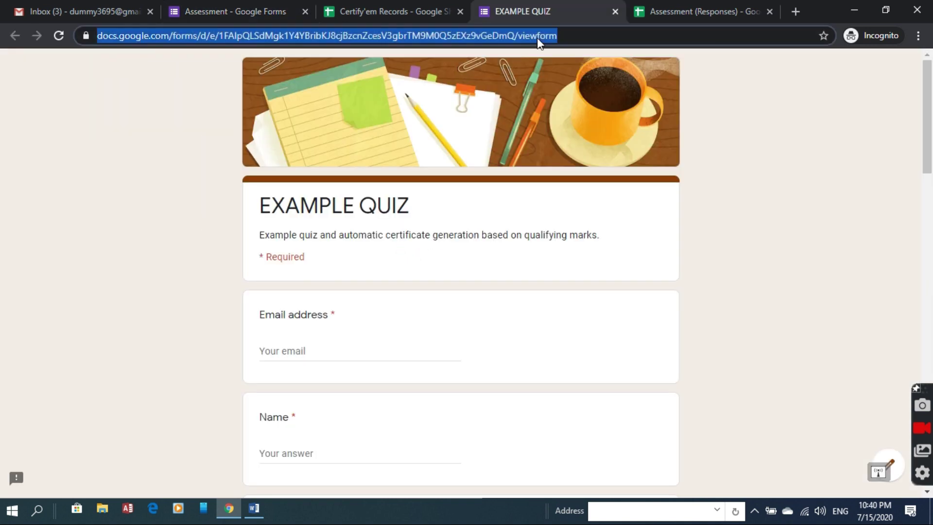
pyautogui.rightClick(538, 40)
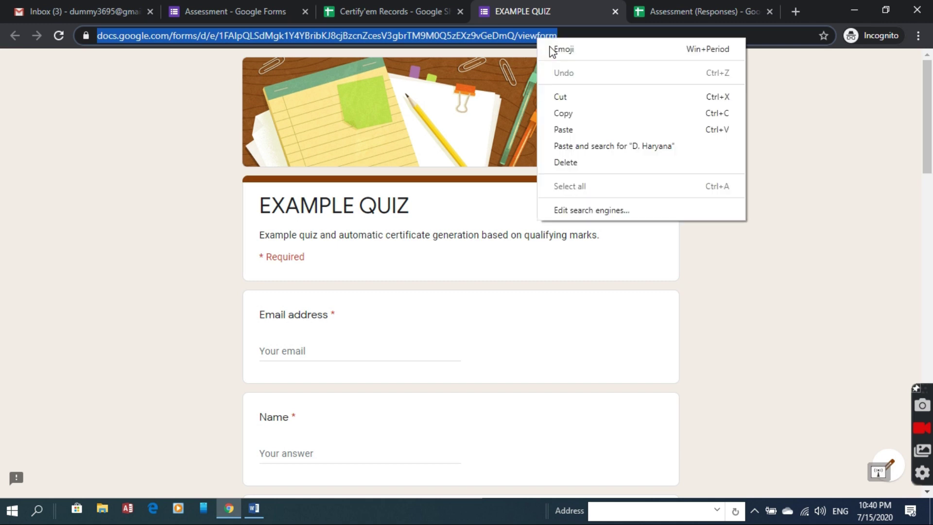
pyautogui.click(577, 115)
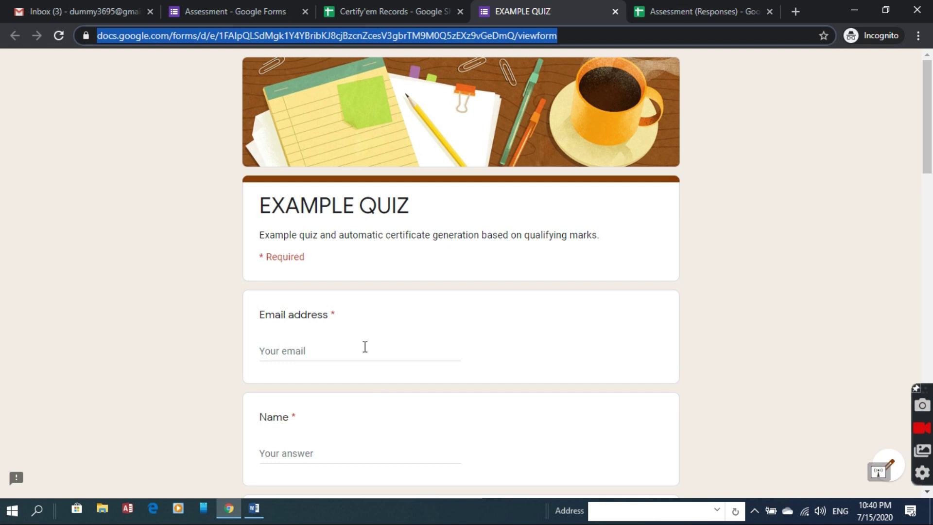
# Step: Fill in the respondent's e-mail address and name, repeating the e-mail in the second Email question
pyautogui.click(368, 347)
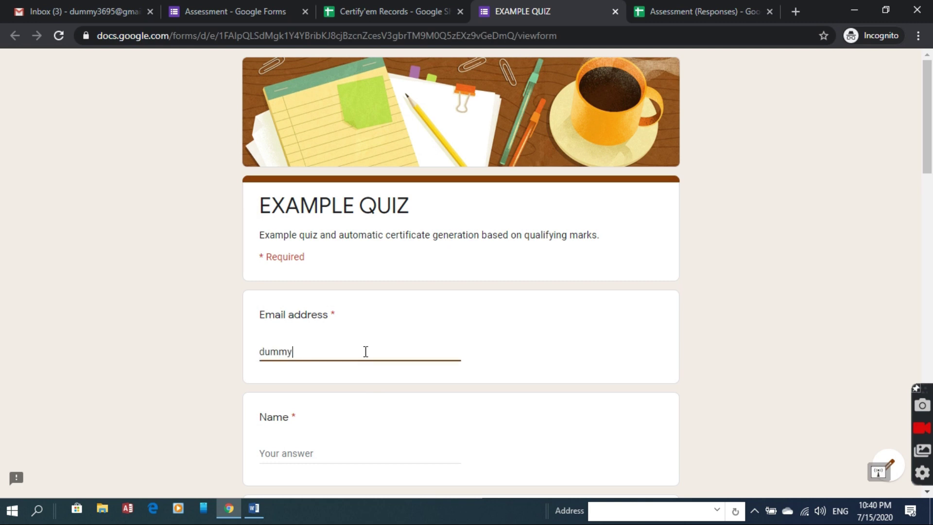
pyautogui.press('Tab')
pyautogui.write('Example Attendee')
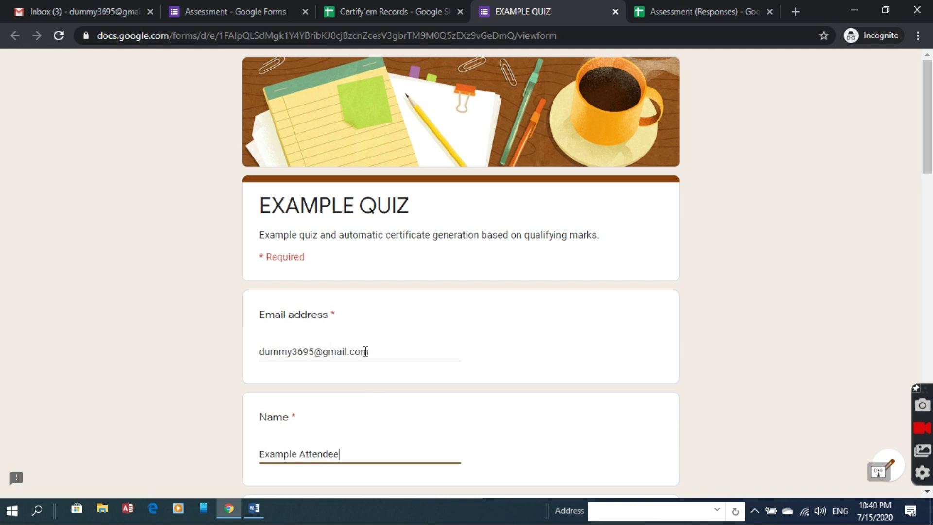
pyautogui.scroll(-5, 360, 331)
pyautogui.click(356, 311)
pyautogui.tripleClick(359, 92)
pyautogui.hotkey('ctrl', 'c')
pyautogui.click(360, 298)
pyautogui.hotkey('ctrl', 'v')
# Step: Answer the quiz: B. 7, A. Itanagar, B. Telugu and Urdu, A. Lotus, B. Jammu and Kashmir
pyautogui.scroll(-4, 462, 263)
pyautogui.click(267, 299)
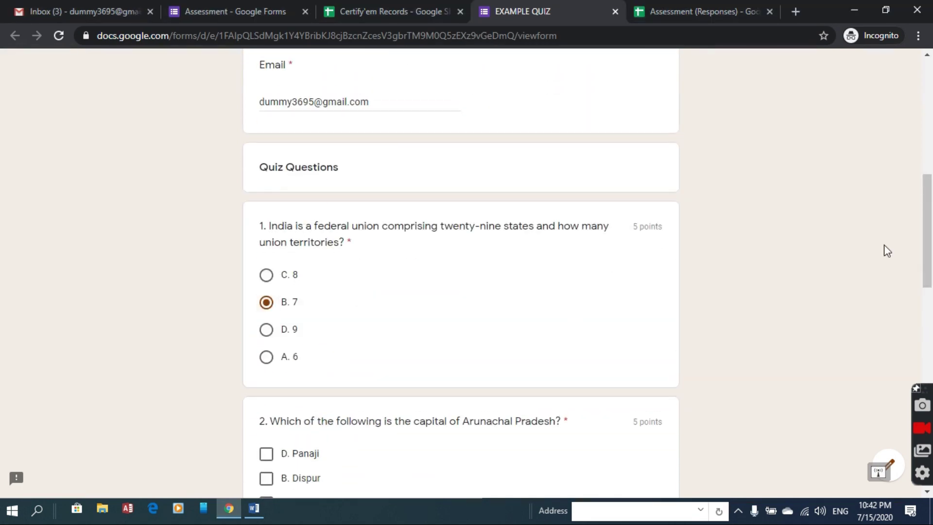
pyautogui.scroll(-4, 885, 249)
pyautogui.click(266, 264)
pyautogui.scroll(-4, 886, 249)
pyautogui.click(266, 247)
pyautogui.scroll(-2, 266, 251)
pyautogui.click(267, 160)
pyautogui.scroll(8, 932, 226)
pyautogui.scroll(-1, 932, 226)
pyautogui.scroll(1, 266, 341)
pyautogui.click(267, 396)
pyautogui.scroll(-8, 267, 292)
pyautogui.click(266, 169)
pyautogui.scroll(-2, 266, 195)
pyautogui.click(266, 180)
pyautogui.click(266, 422)
pyautogui.scroll(-3, 272, 389)
# Step: Request a copy of responses, submit the quiz, and view the score
pyautogui.click(257, 319)
pyautogui.click(273, 362)
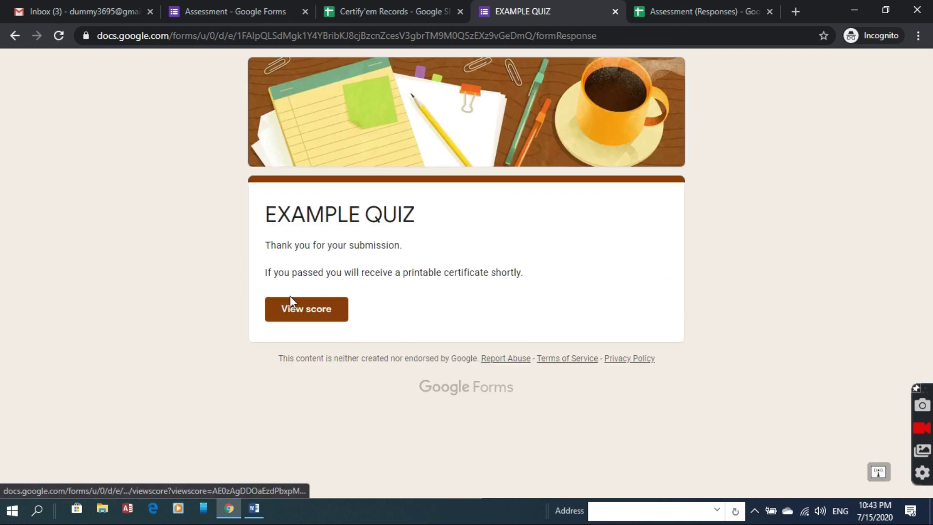
pyautogui.click(318, 323)
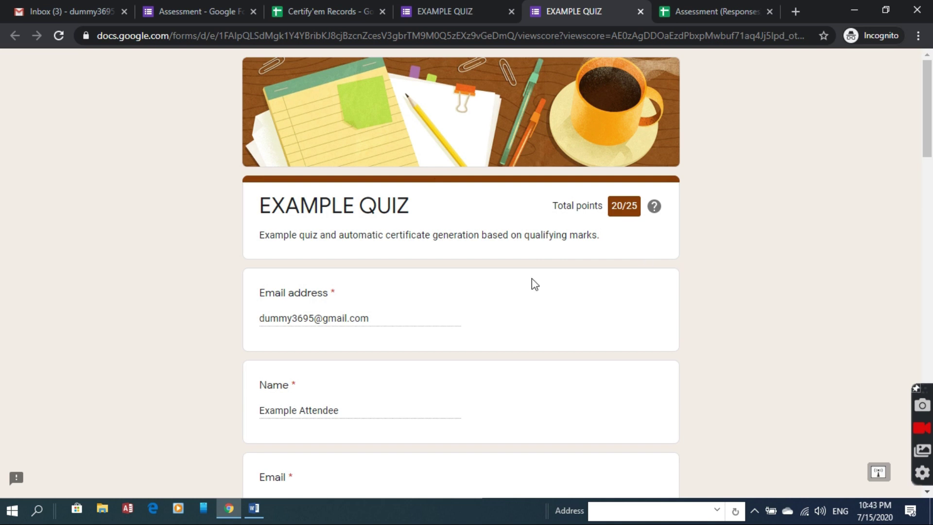
# Step: In Gmail, open the congratulations email and preview the certificate PDF, then go to the records spreadsheet
pyautogui.click(30, 11)
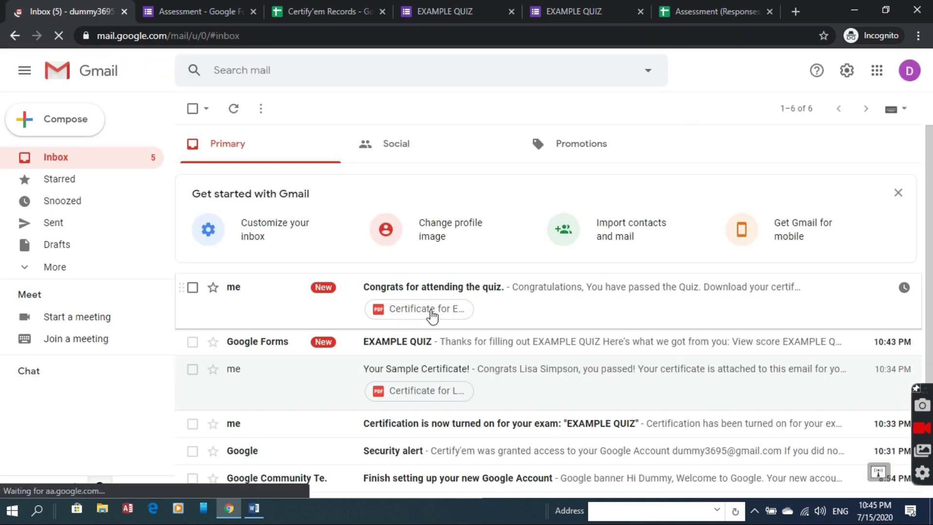
pyautogui.click(432, 320)
pyautogui.click(301, 326)
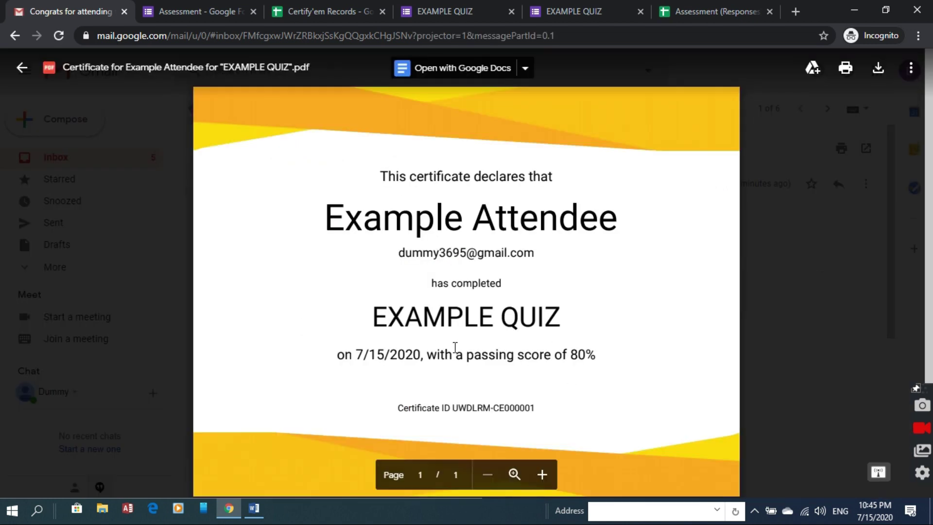
pyautogui.click(188, 113)
pyautogui.click(193, 109)
pyautogui.click(328, 11)
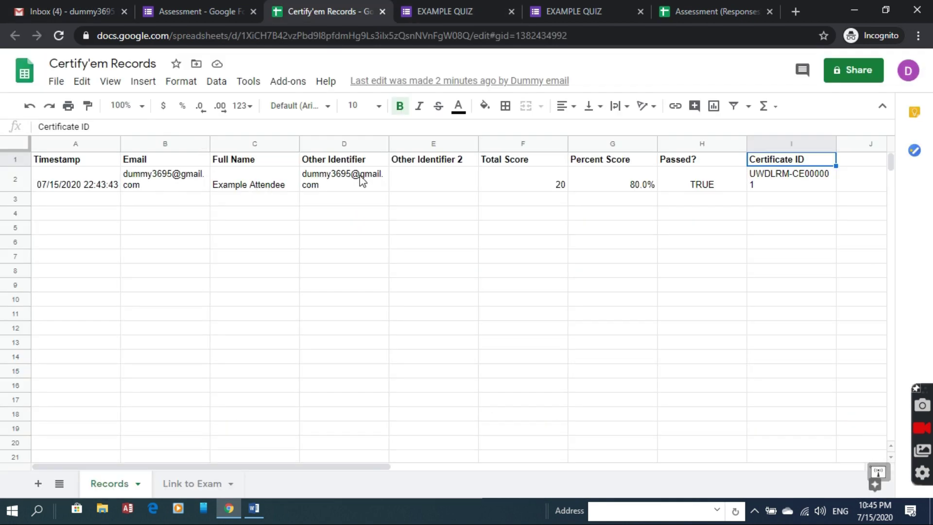